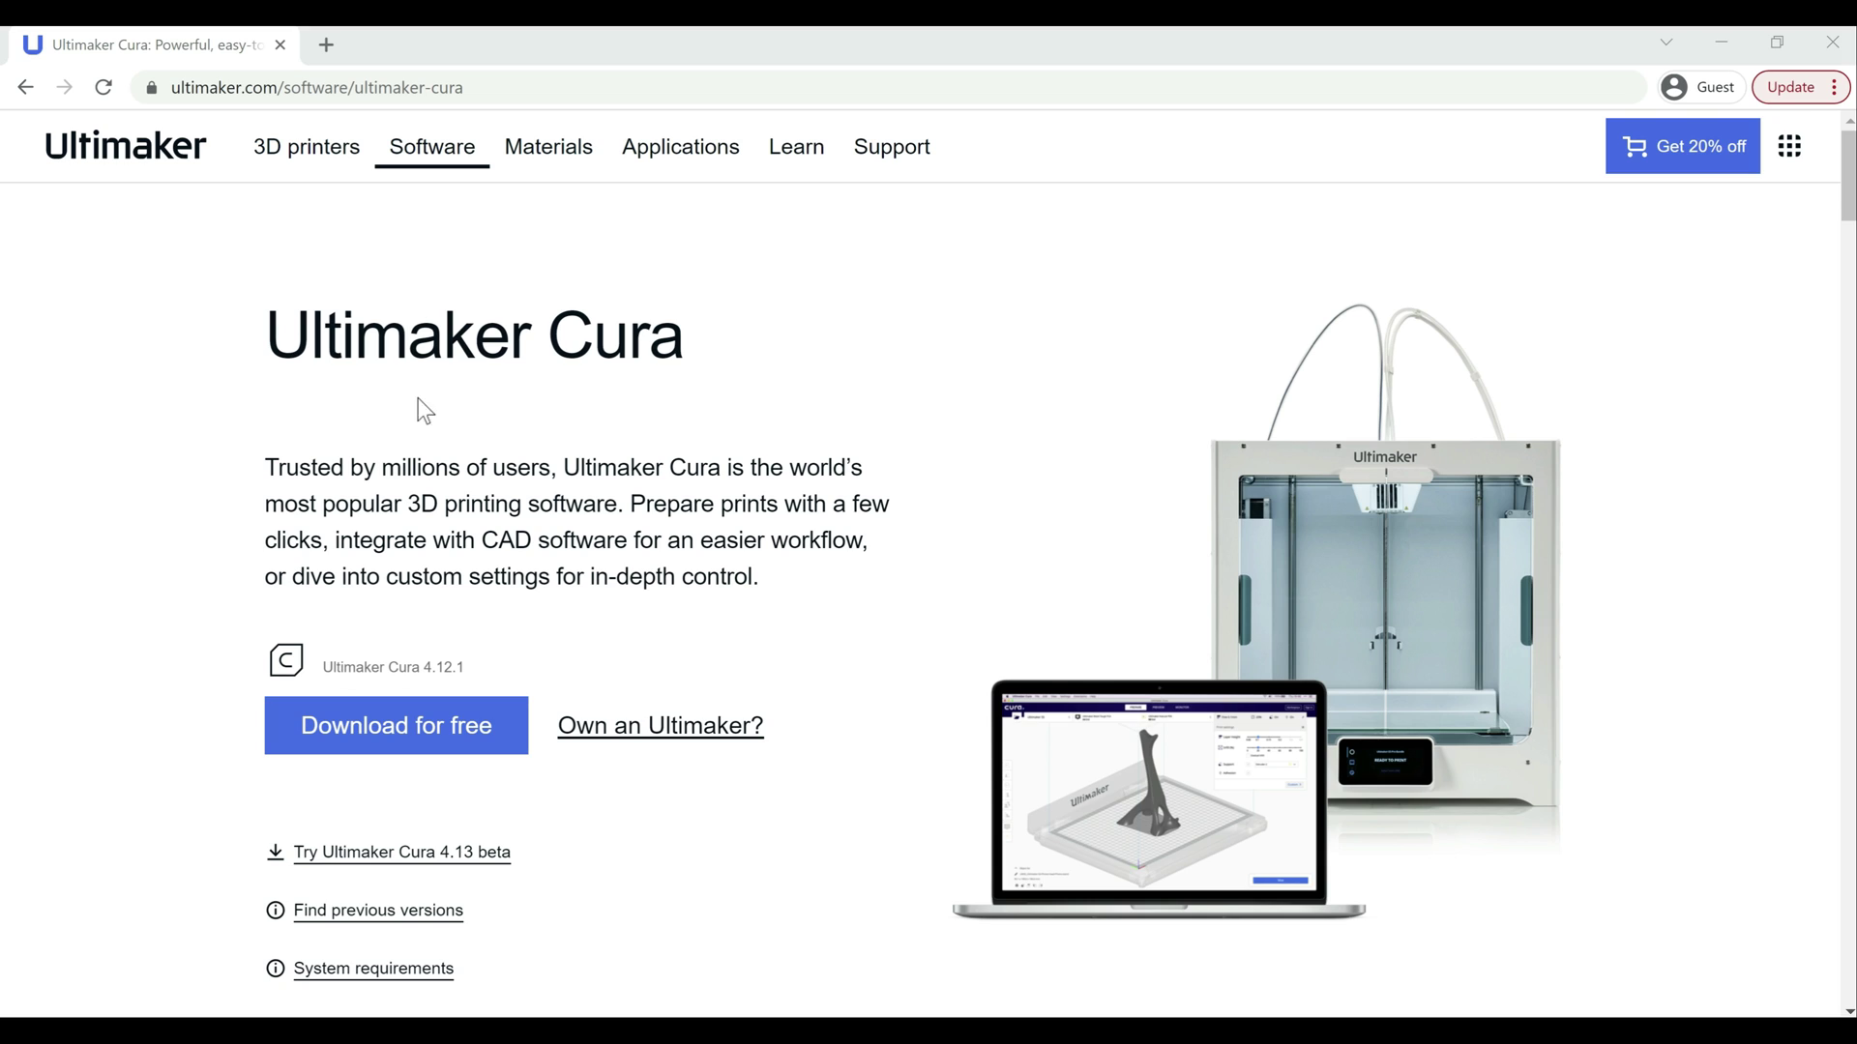
- Open the Ultimaker Cura 4.13 beta GitHub release page and scroll down to its Assets list
click(373, 861)
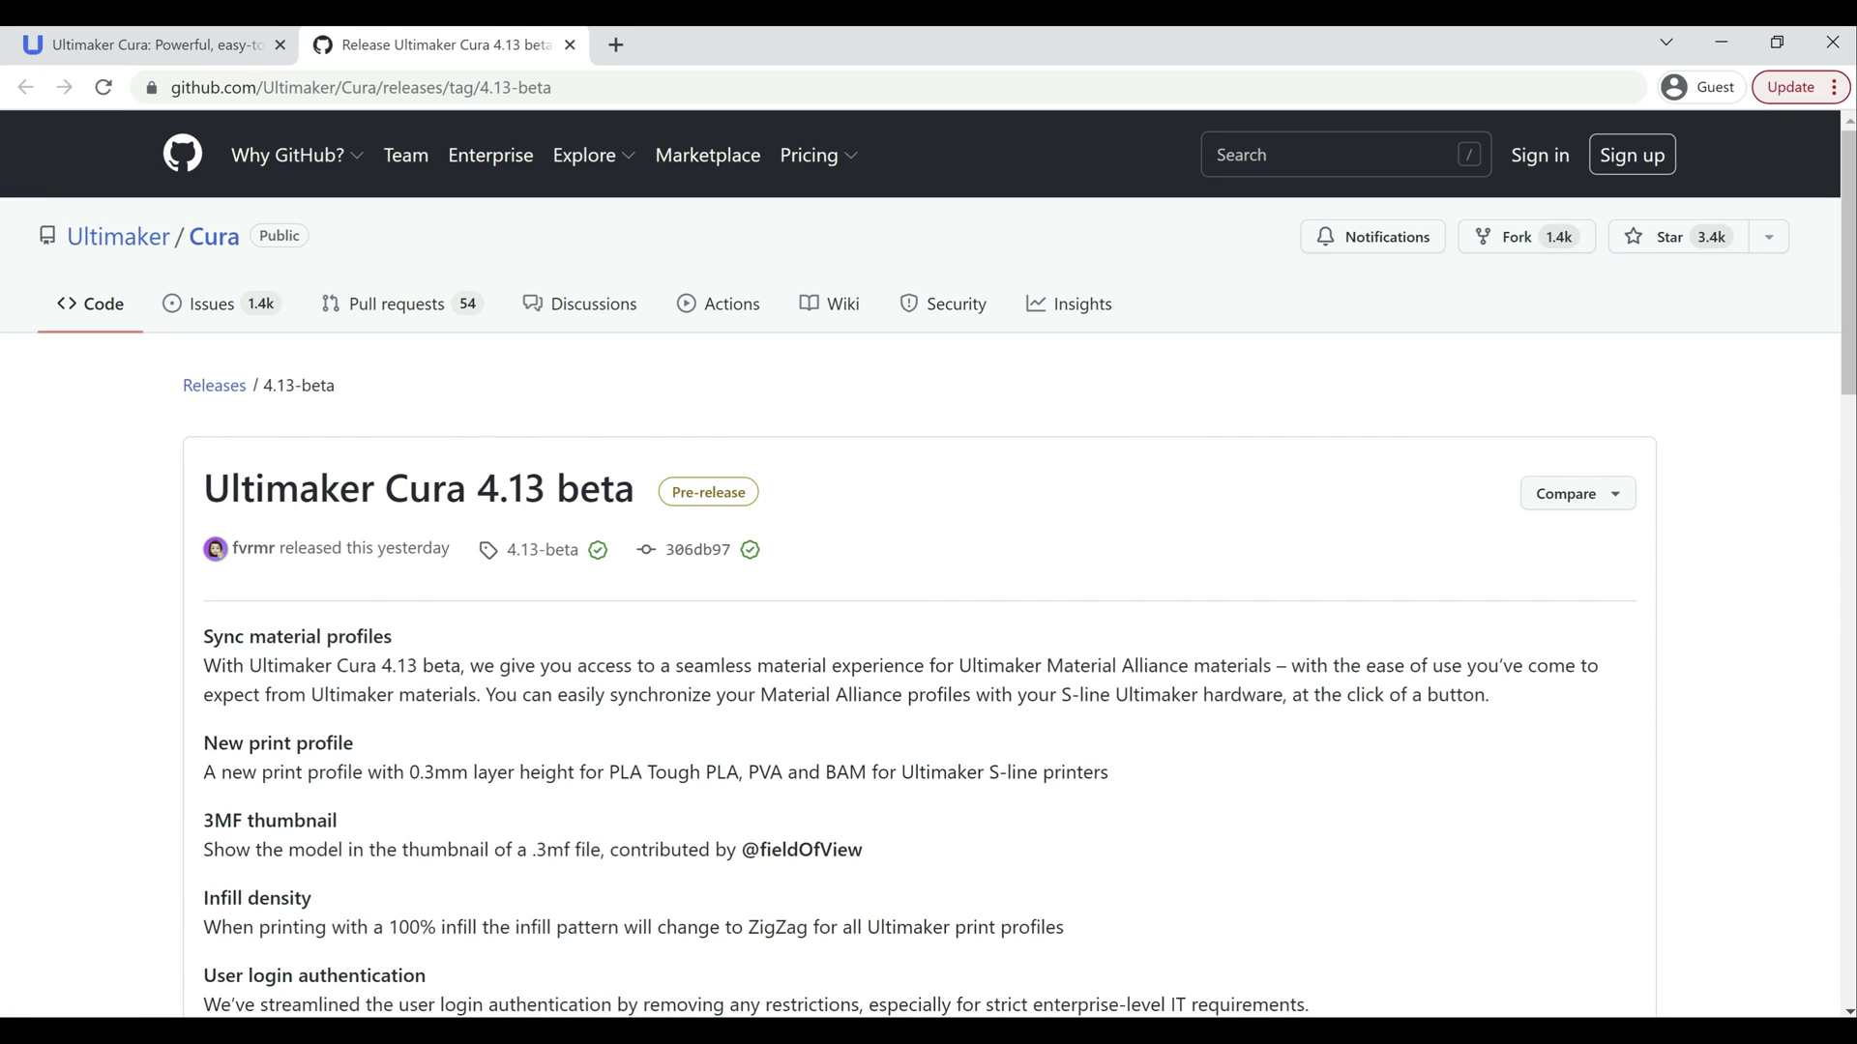
scroll(918, 580, down, 1)
scroll(918, 580, down, 6)
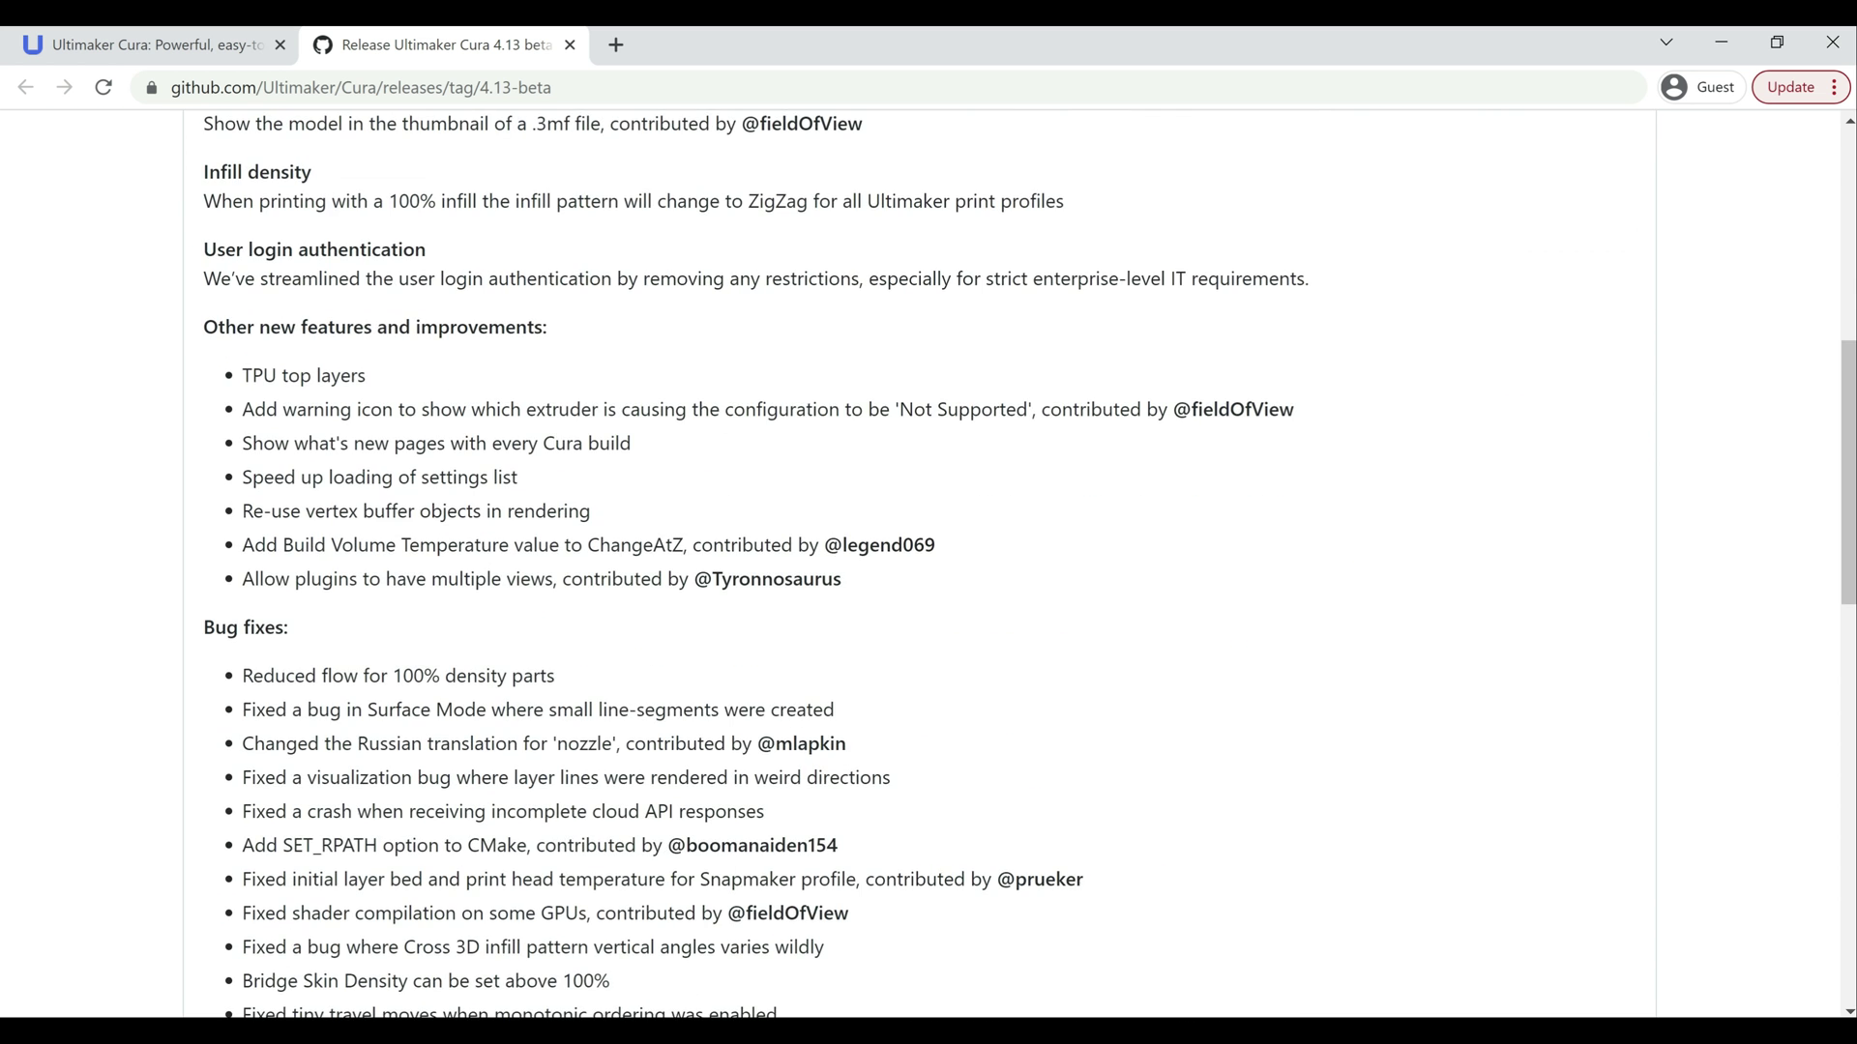
scroll(919, 580, up, 3)
scroll(393, 620, down, 13)
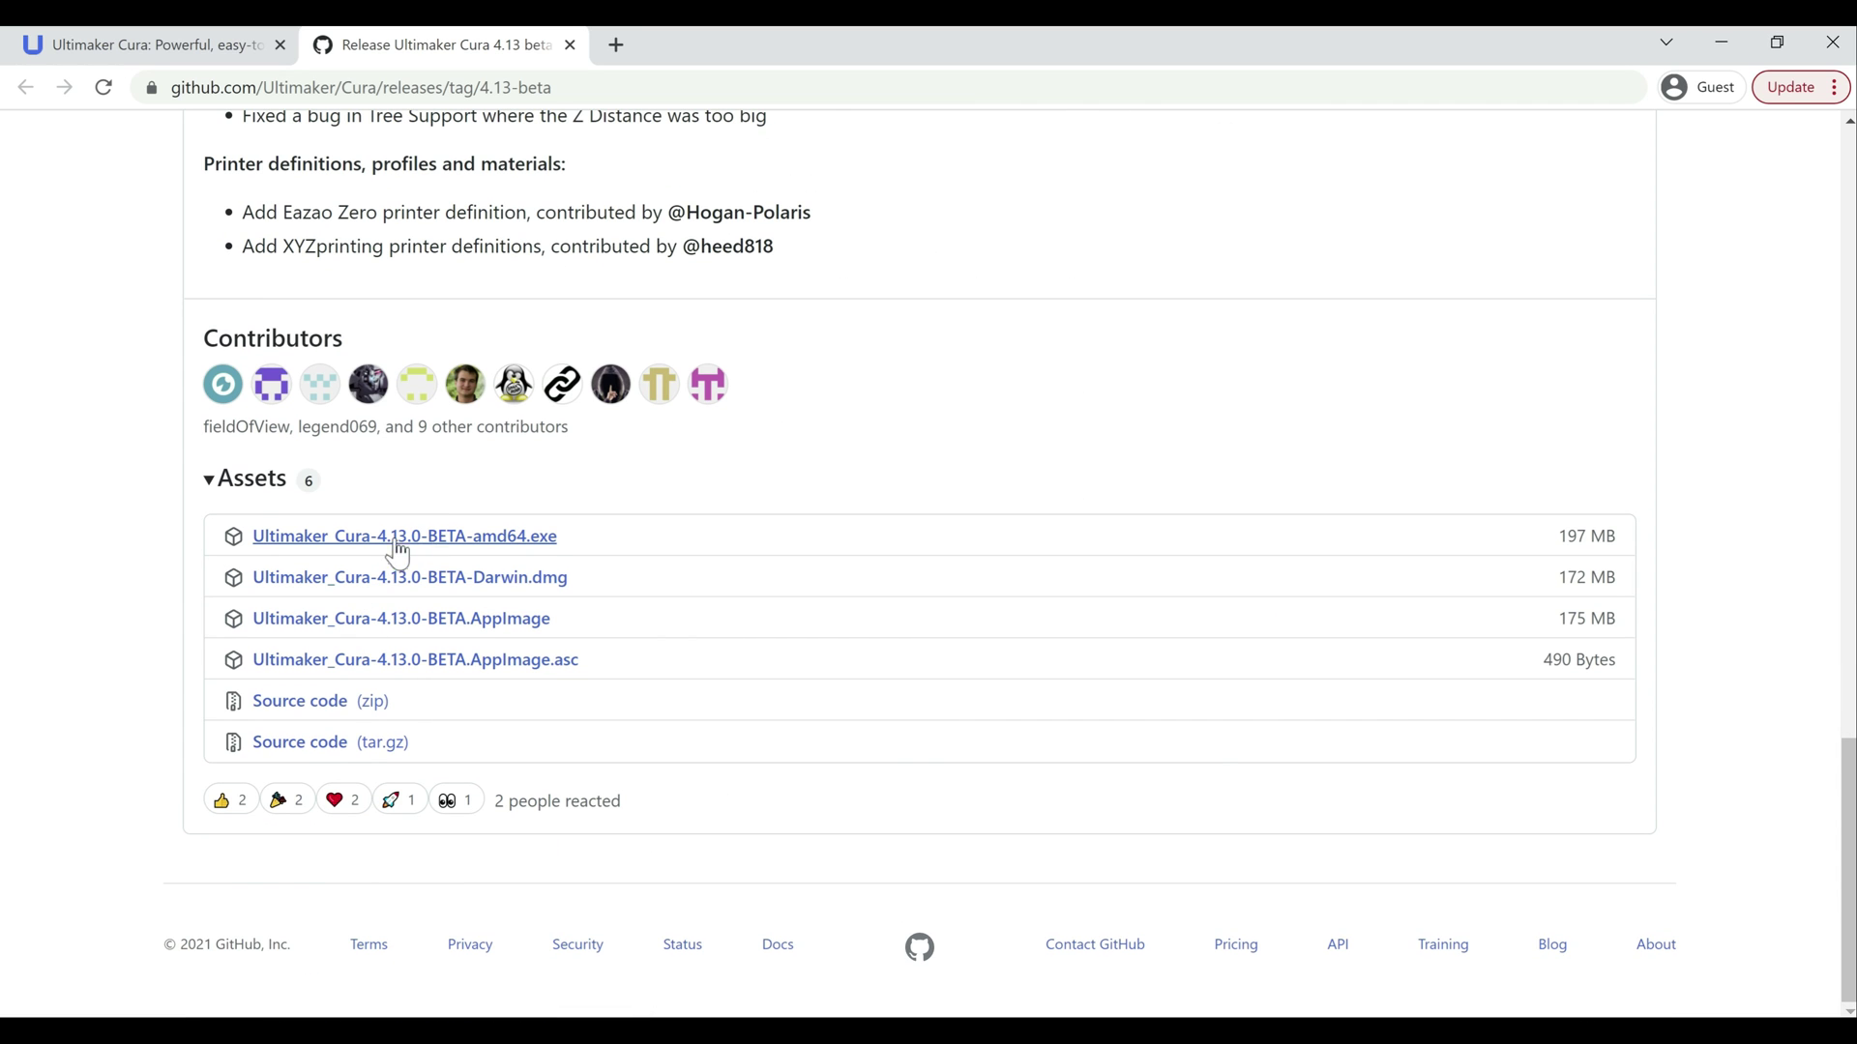
- Download the Ultimaker_Cura-4.13.0-BETA-amd64.exe installer and start installing Cura 4.13.0
click(531, 550)
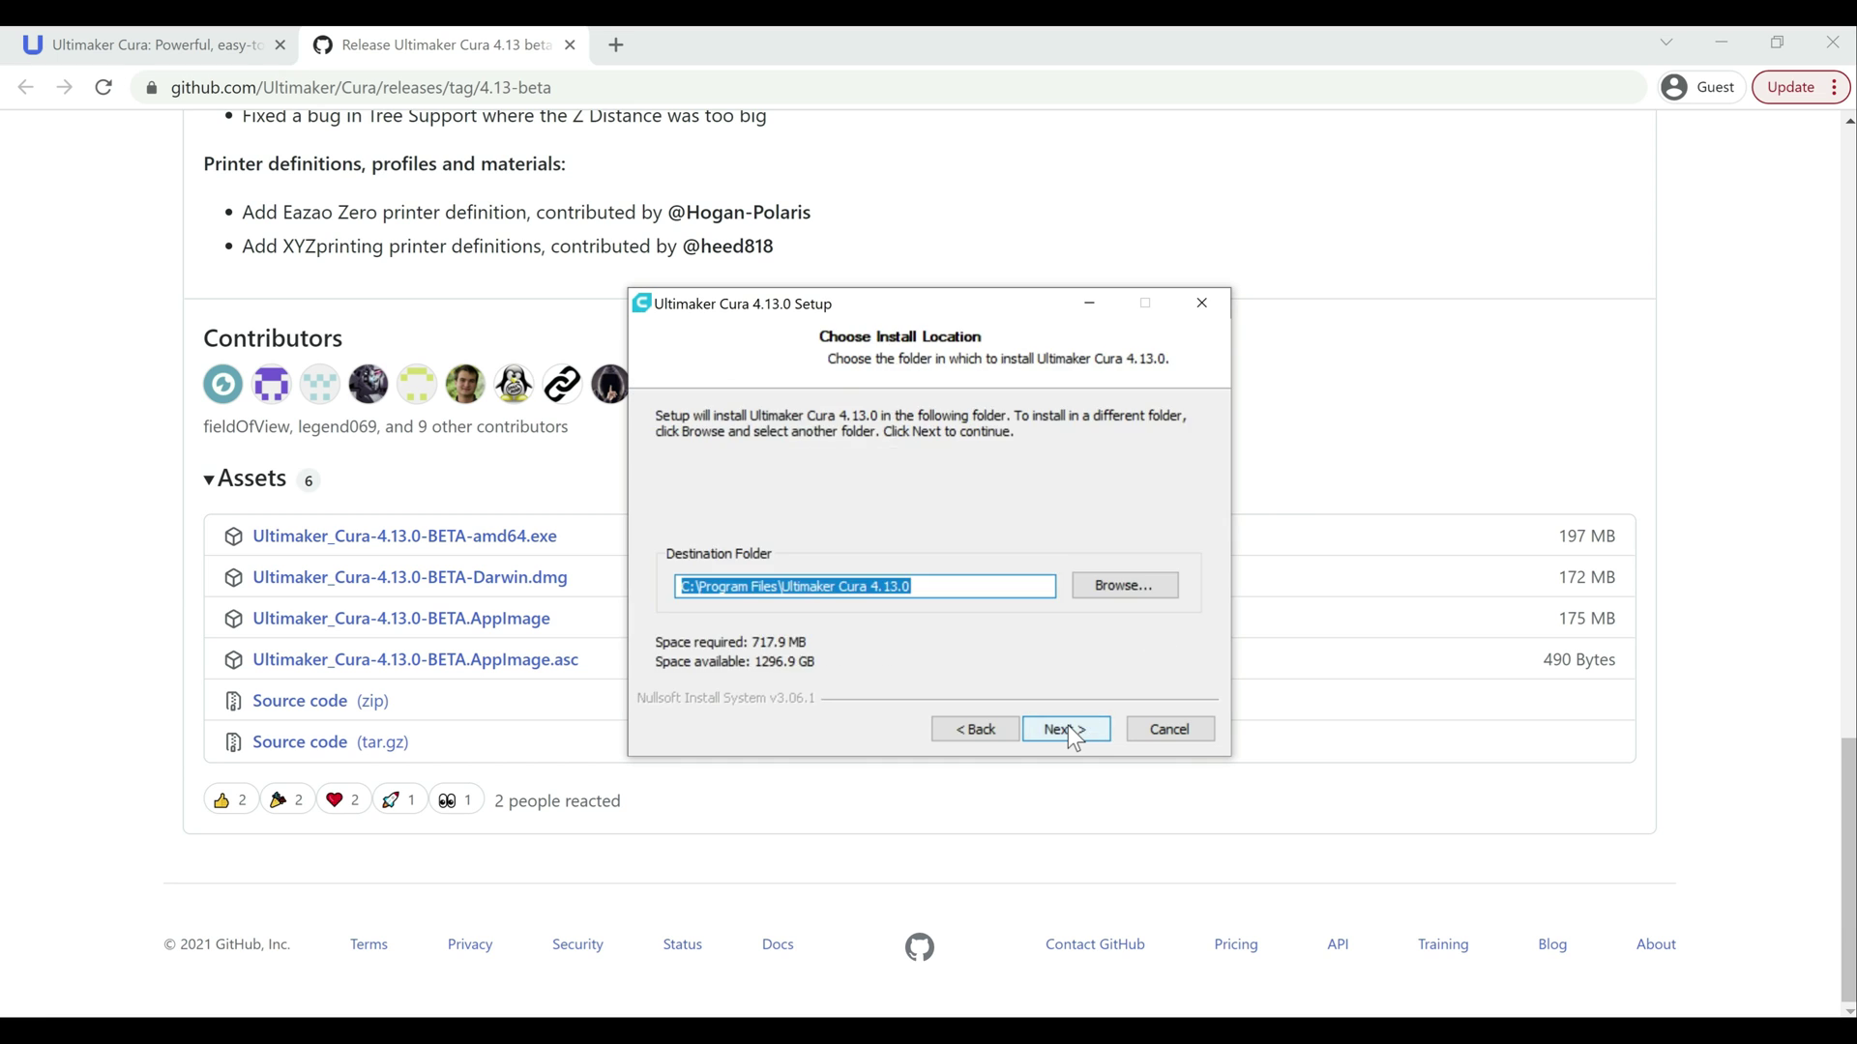
click(1068, 730)
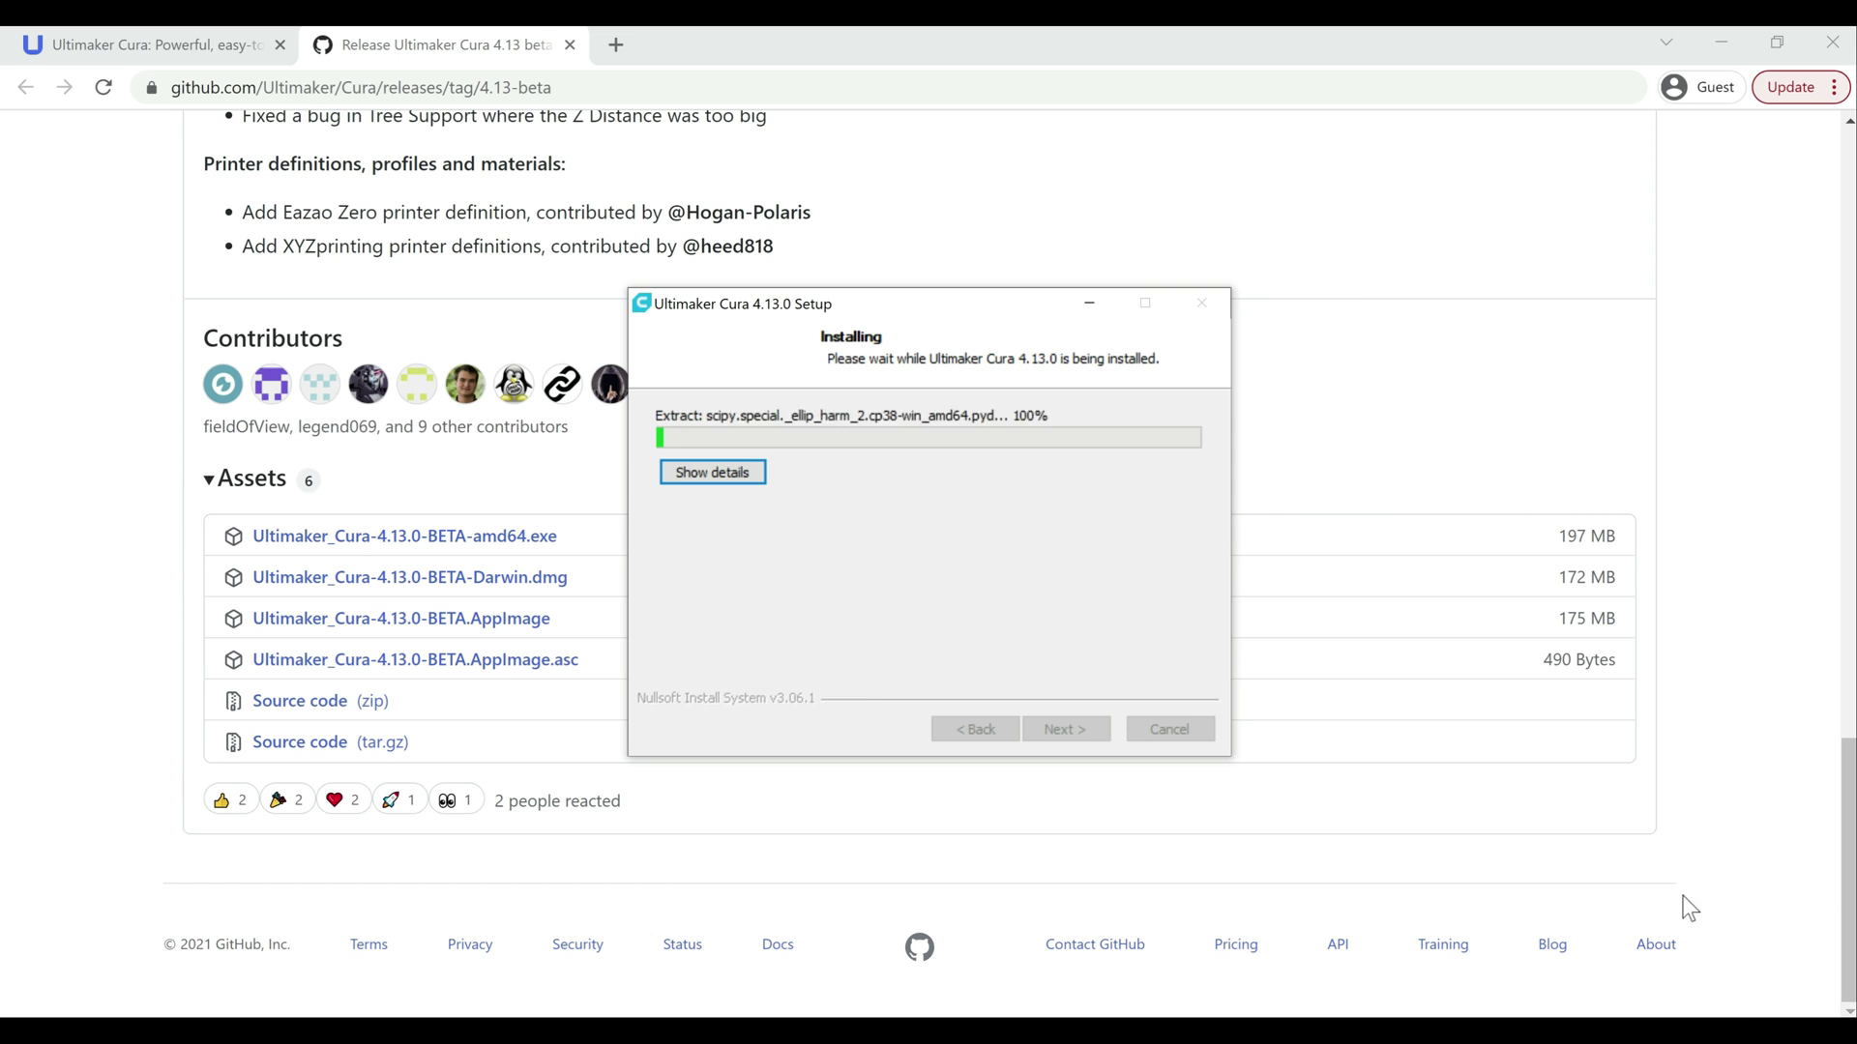
click(1334, 87)
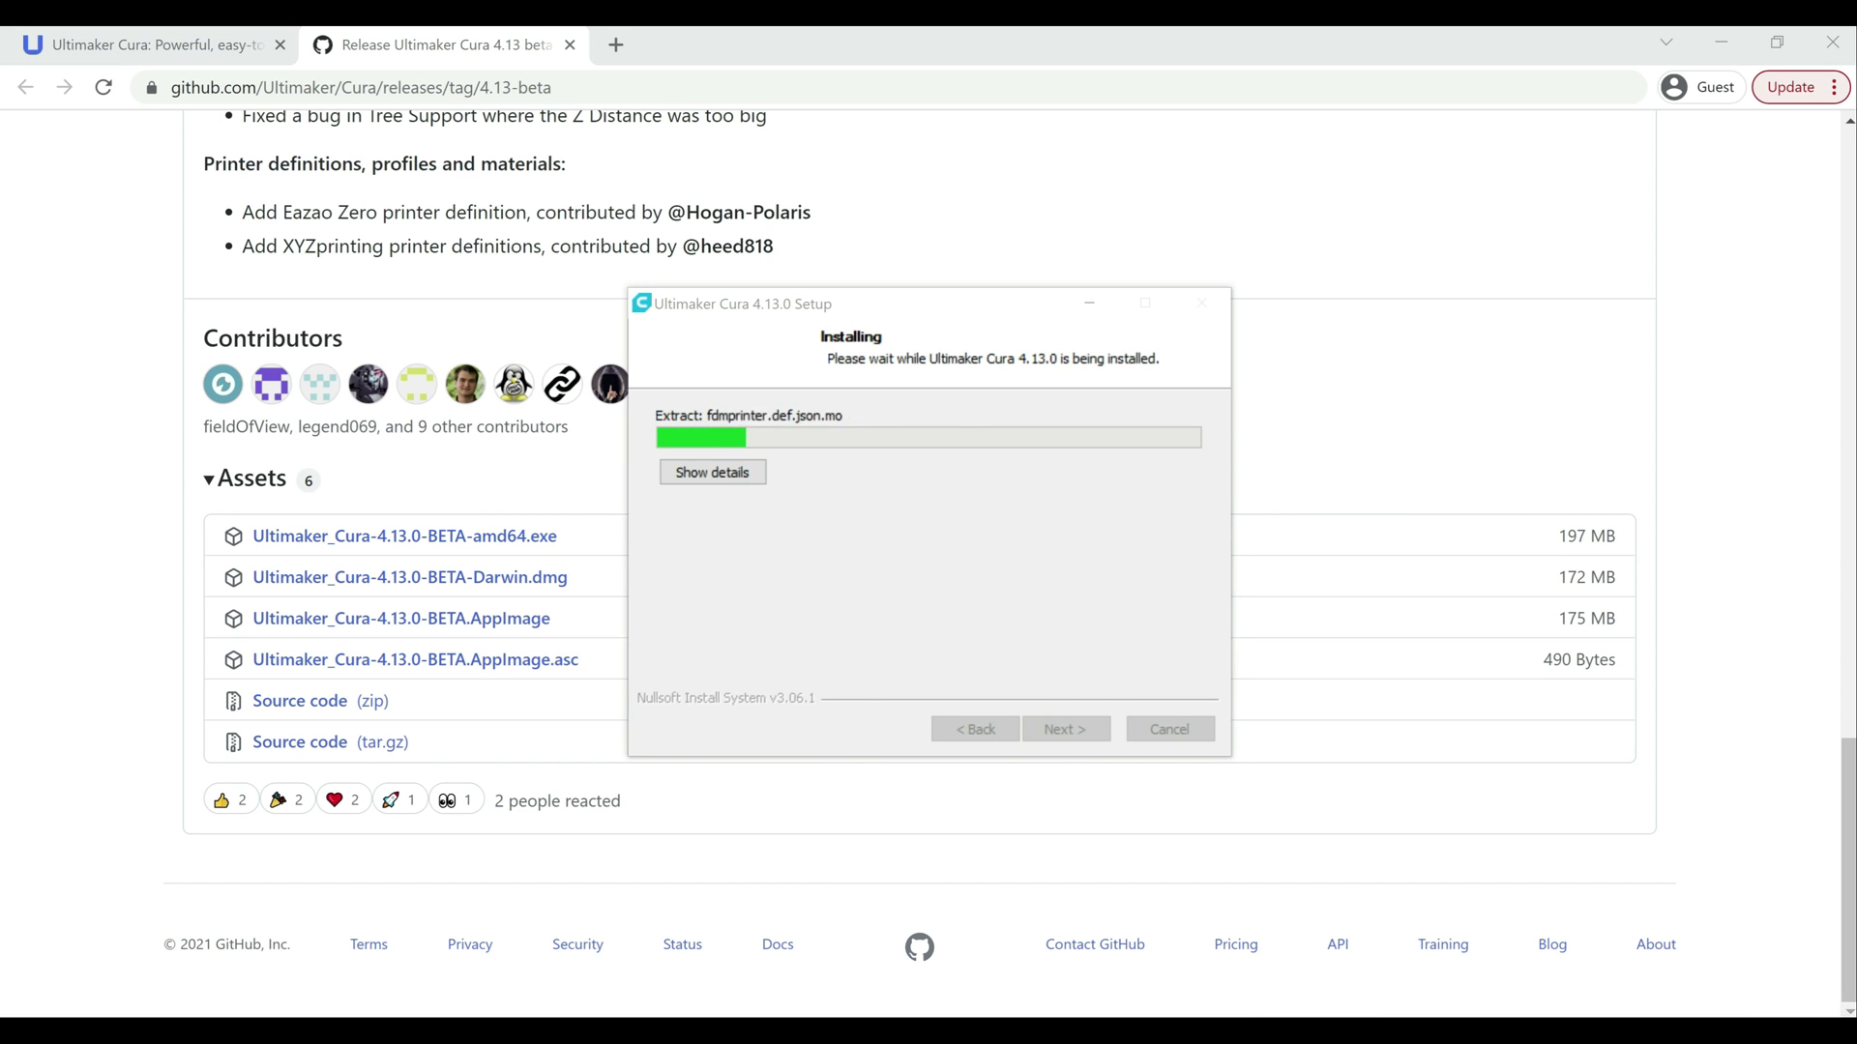
- Finish the Cura 4.13.0 setup with 'Run Ultimaker Cura 4.13.0' left checked
key(ctrl+shift+Tab)
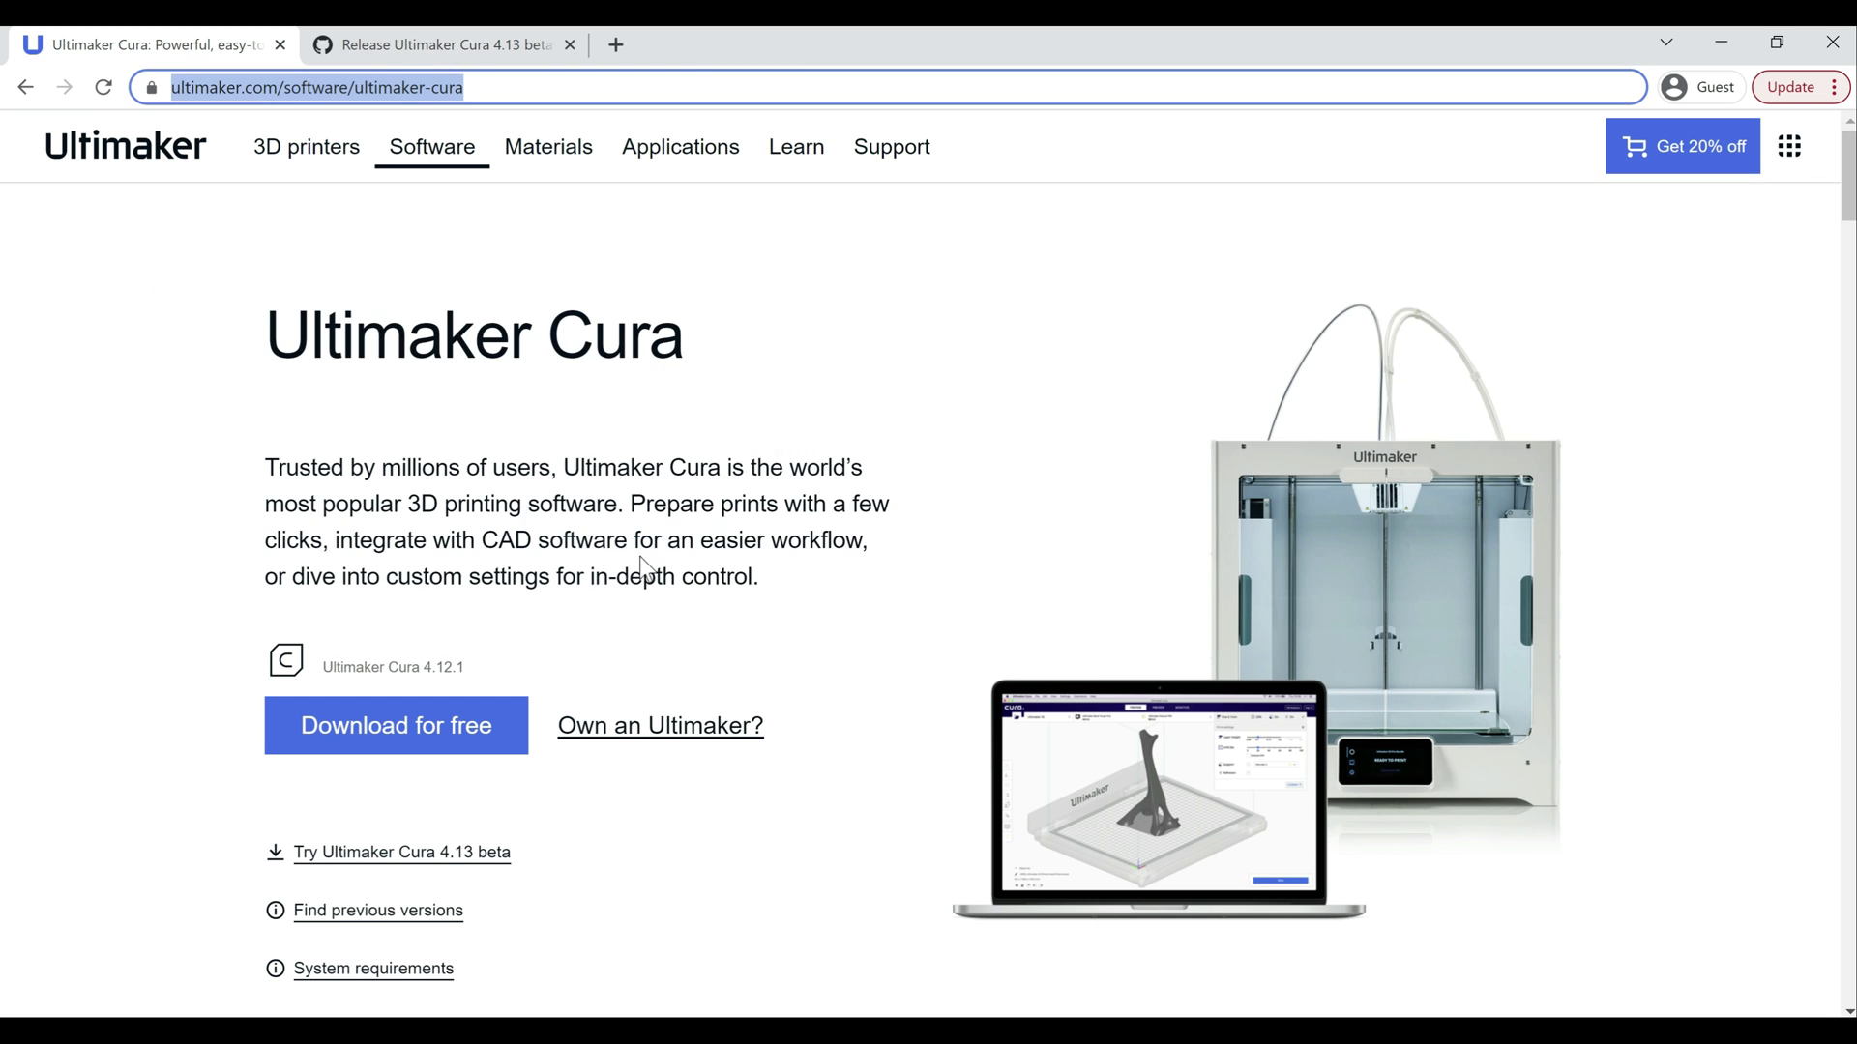
key(ctrl+Tab)
key(alt+Tab)
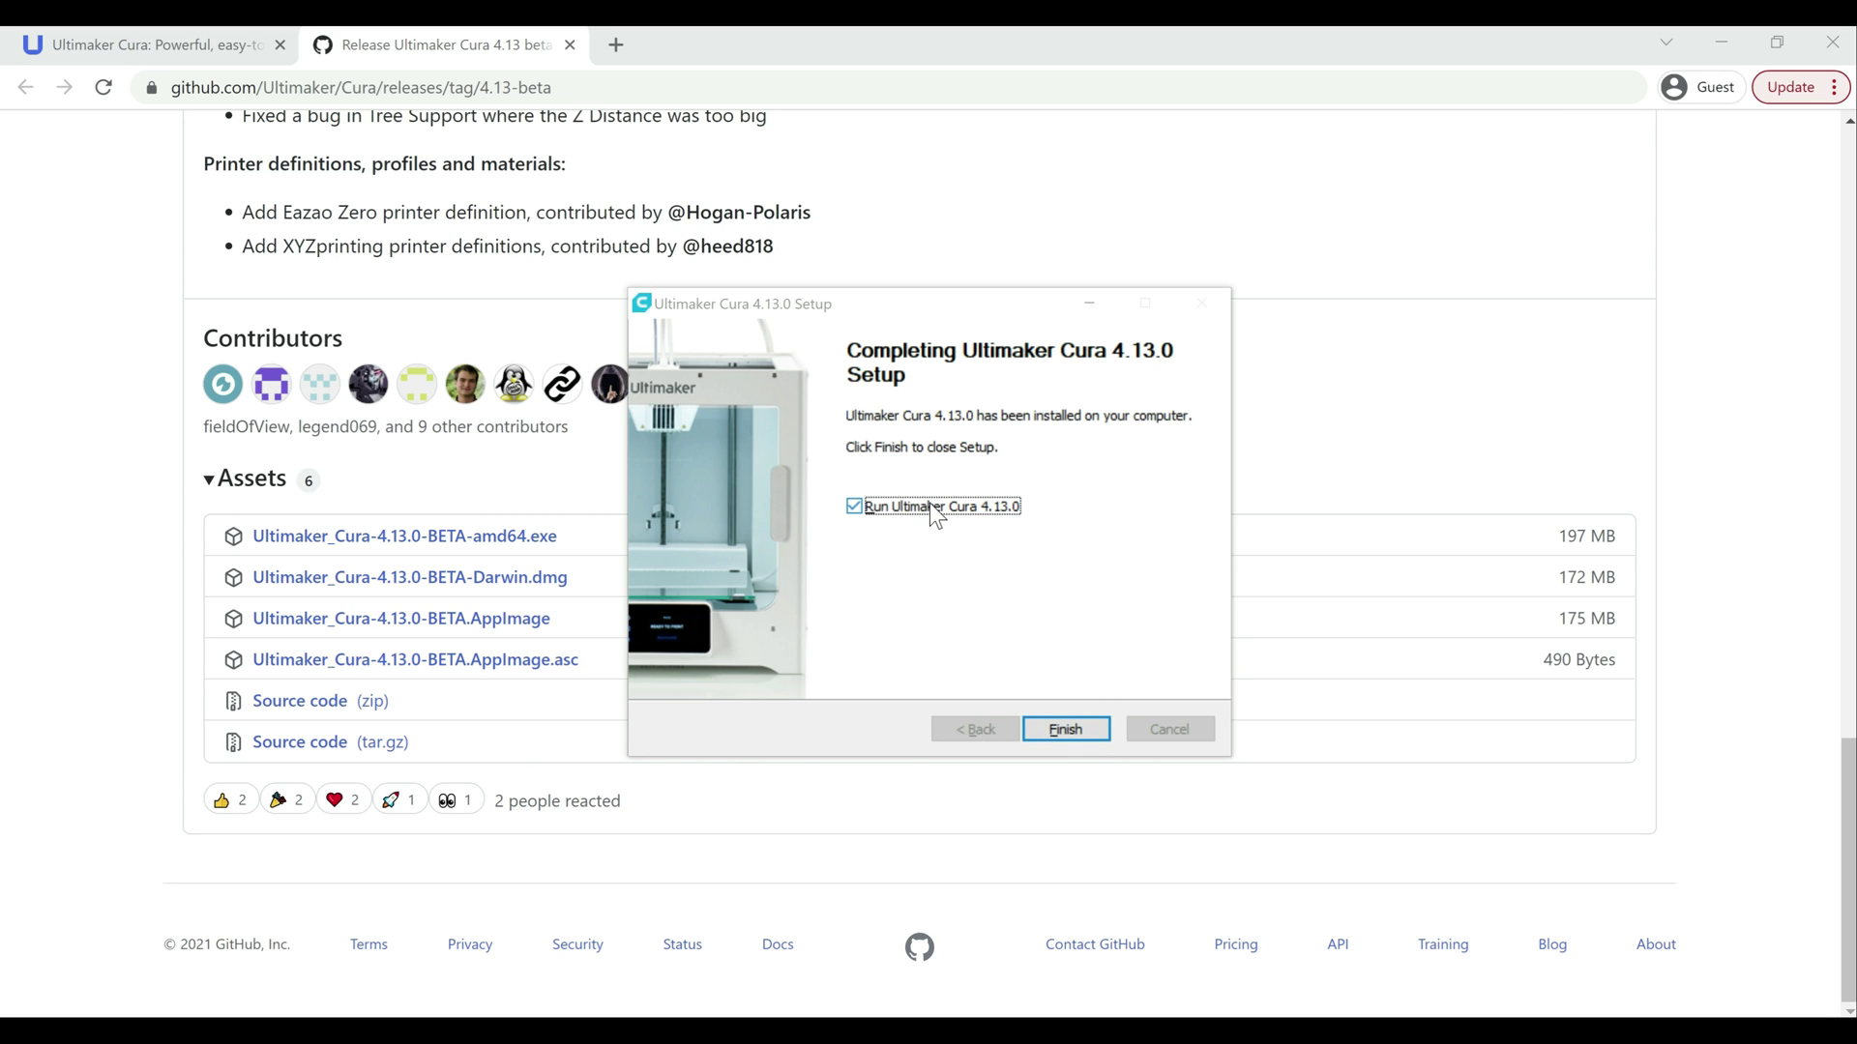
click(1064, 729)
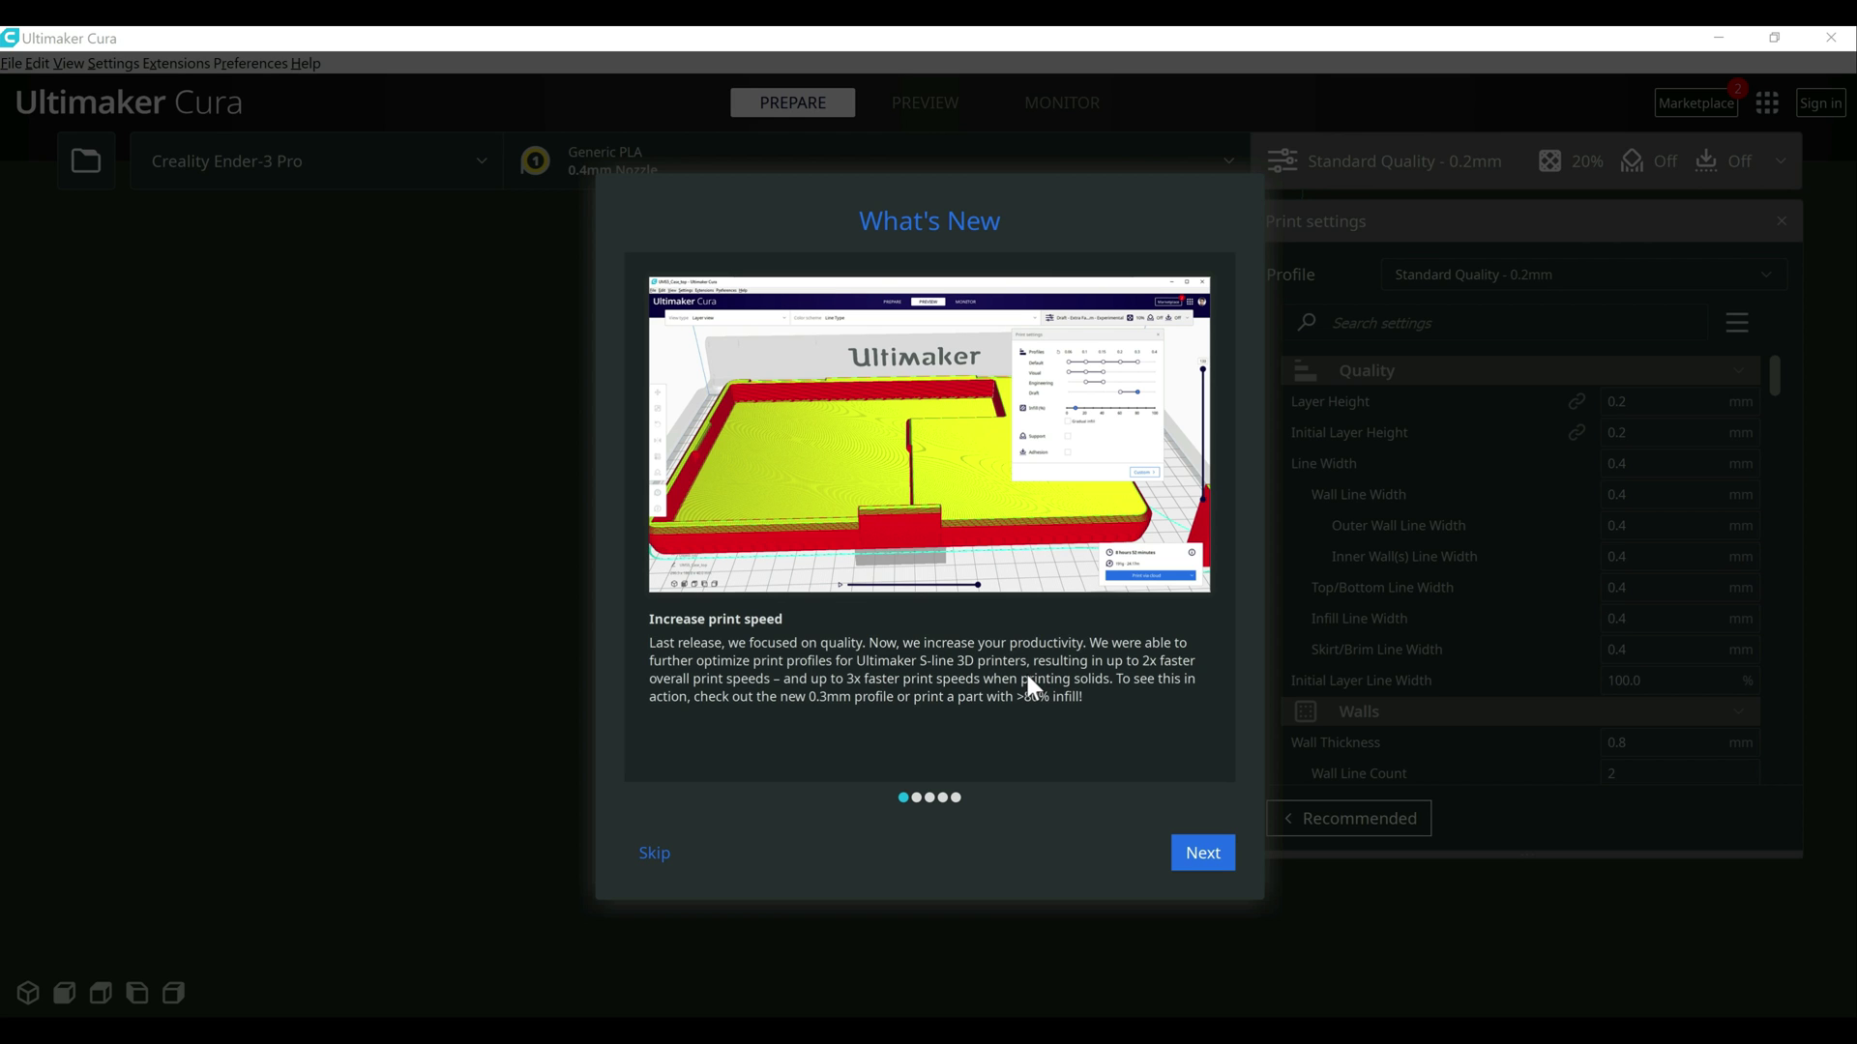
- Advance through the What's New pages to the 4.13.0 Beta release notes
click(1200, 855)
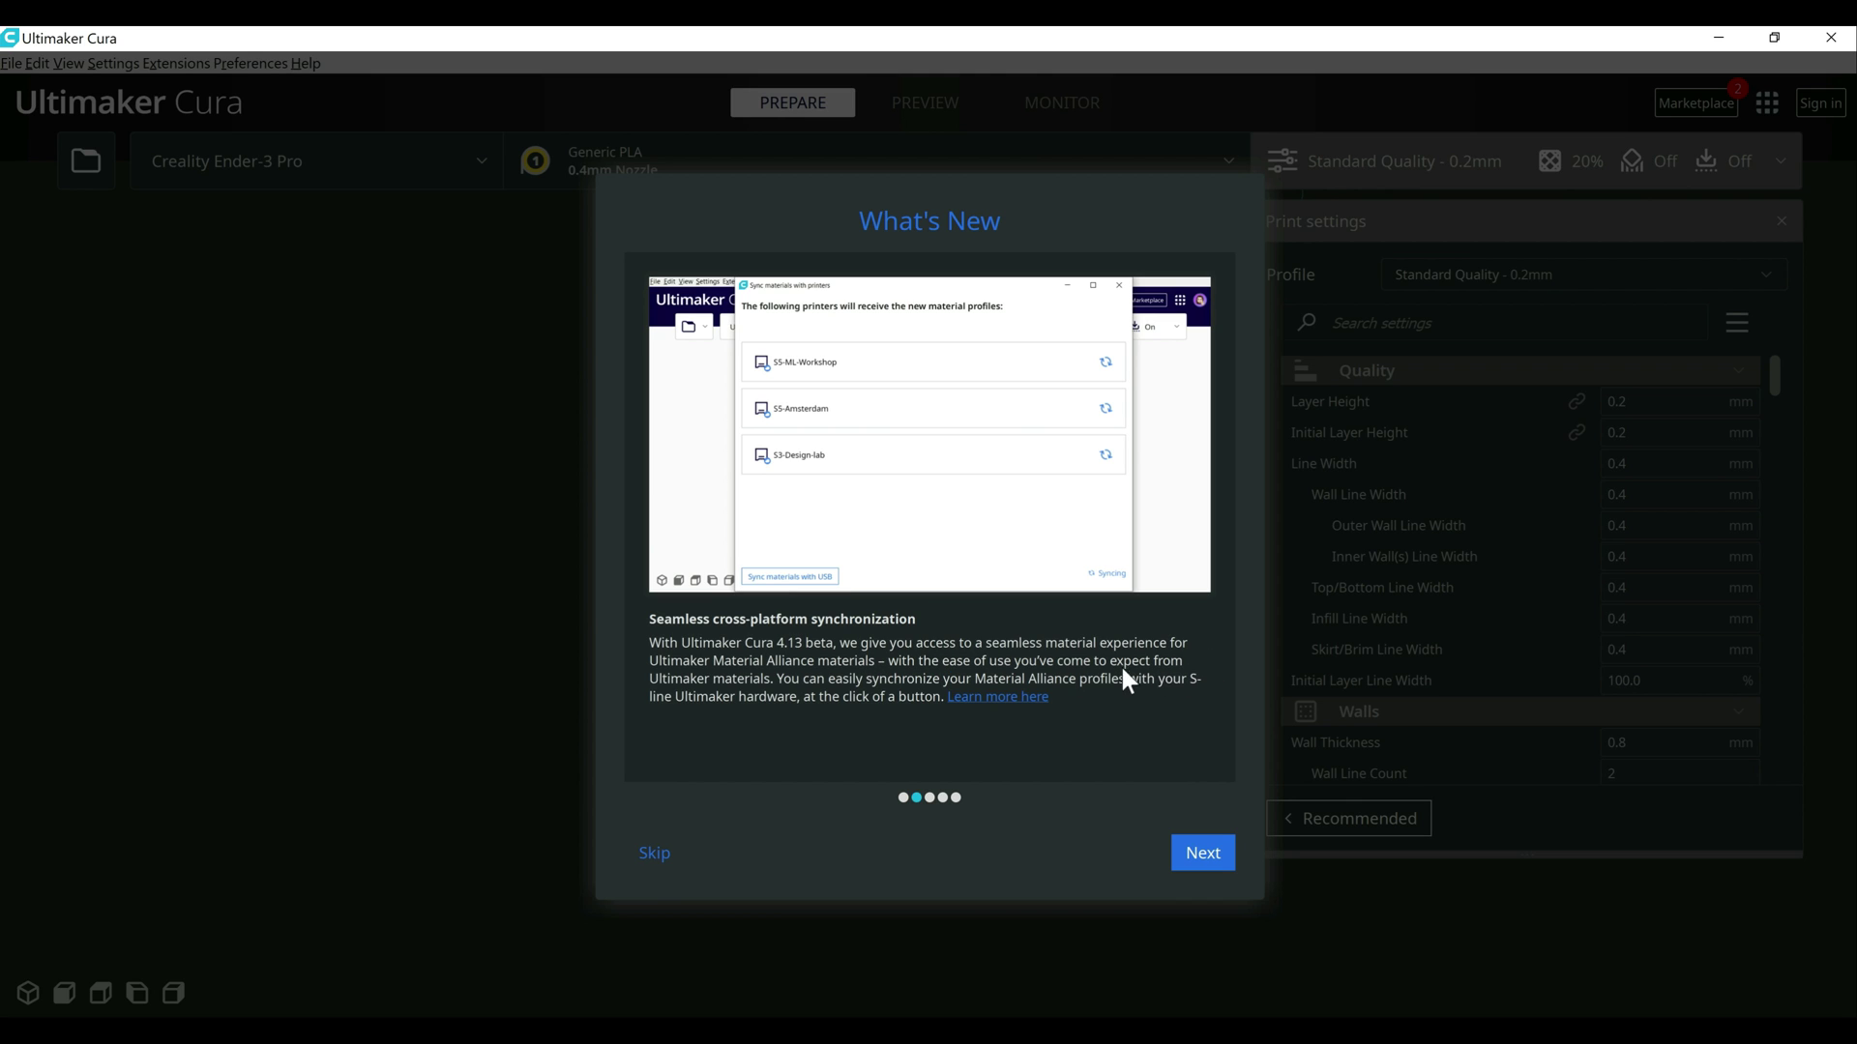
click(1202, 853)
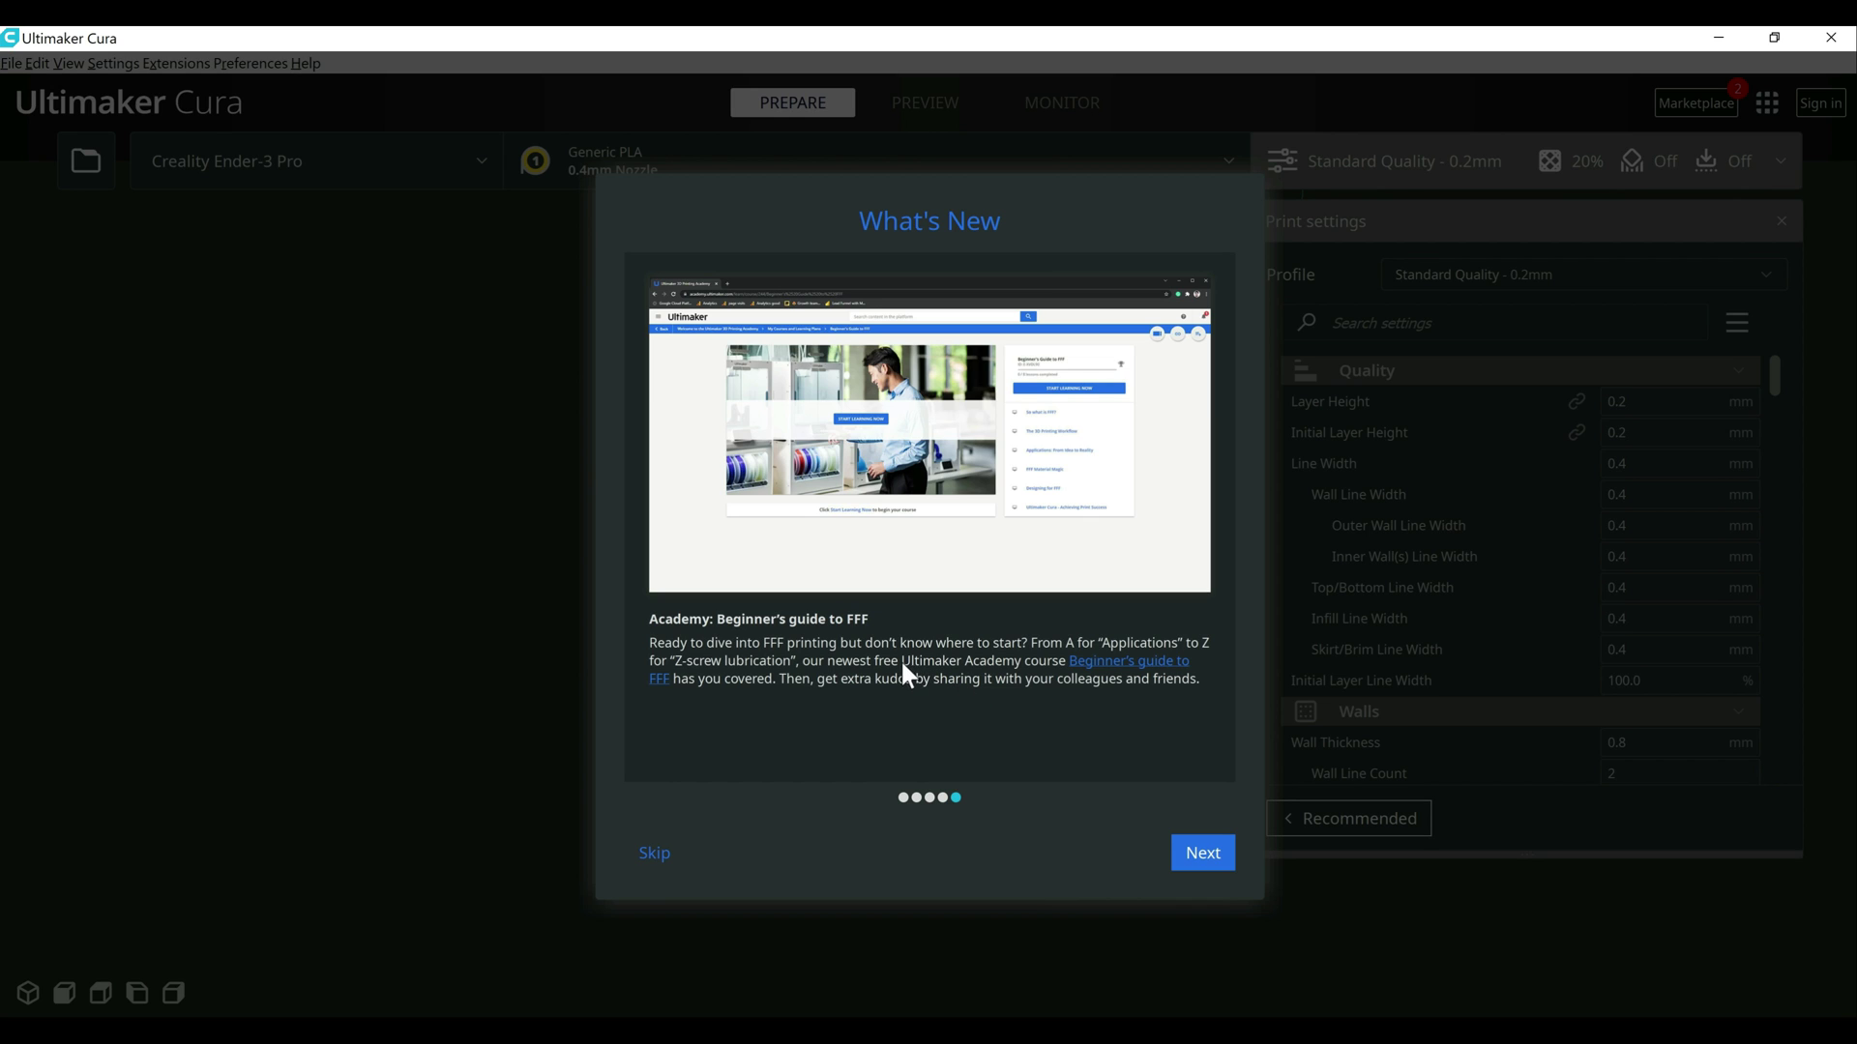
click(1204, 840)
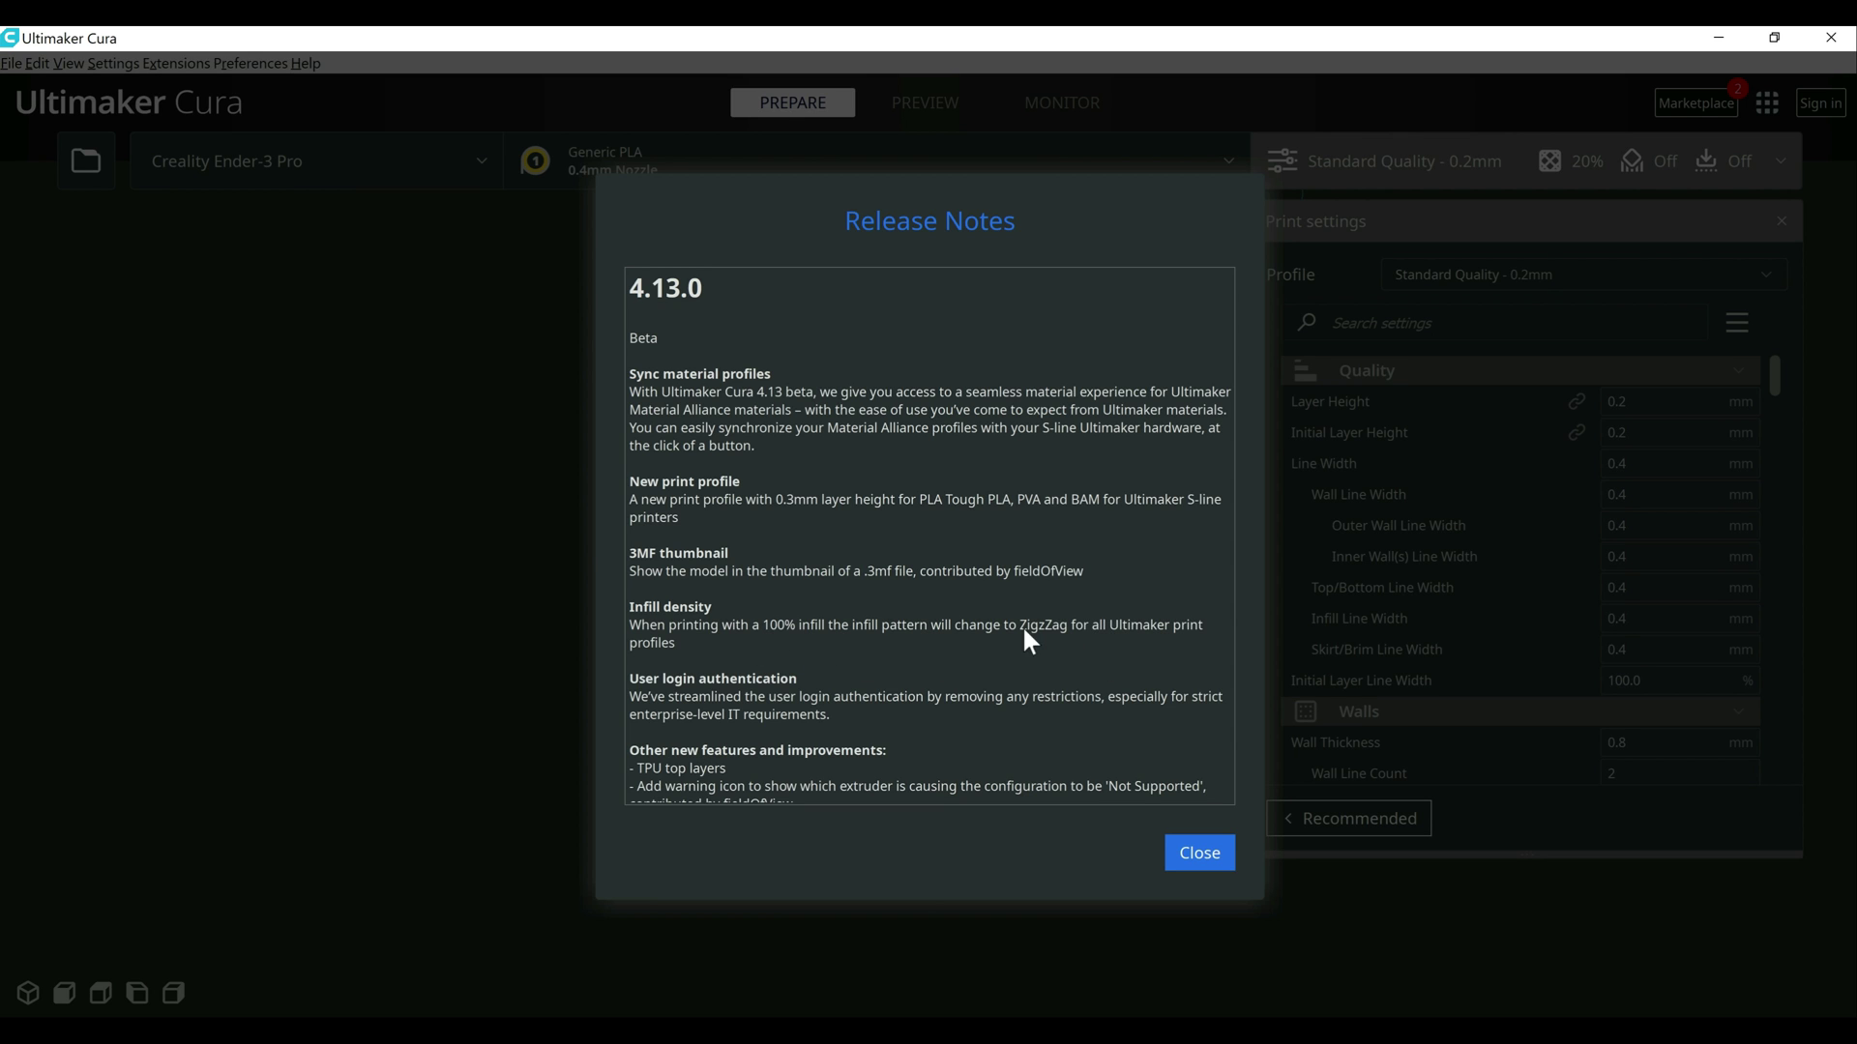
scroll(779, 608, down, 3)
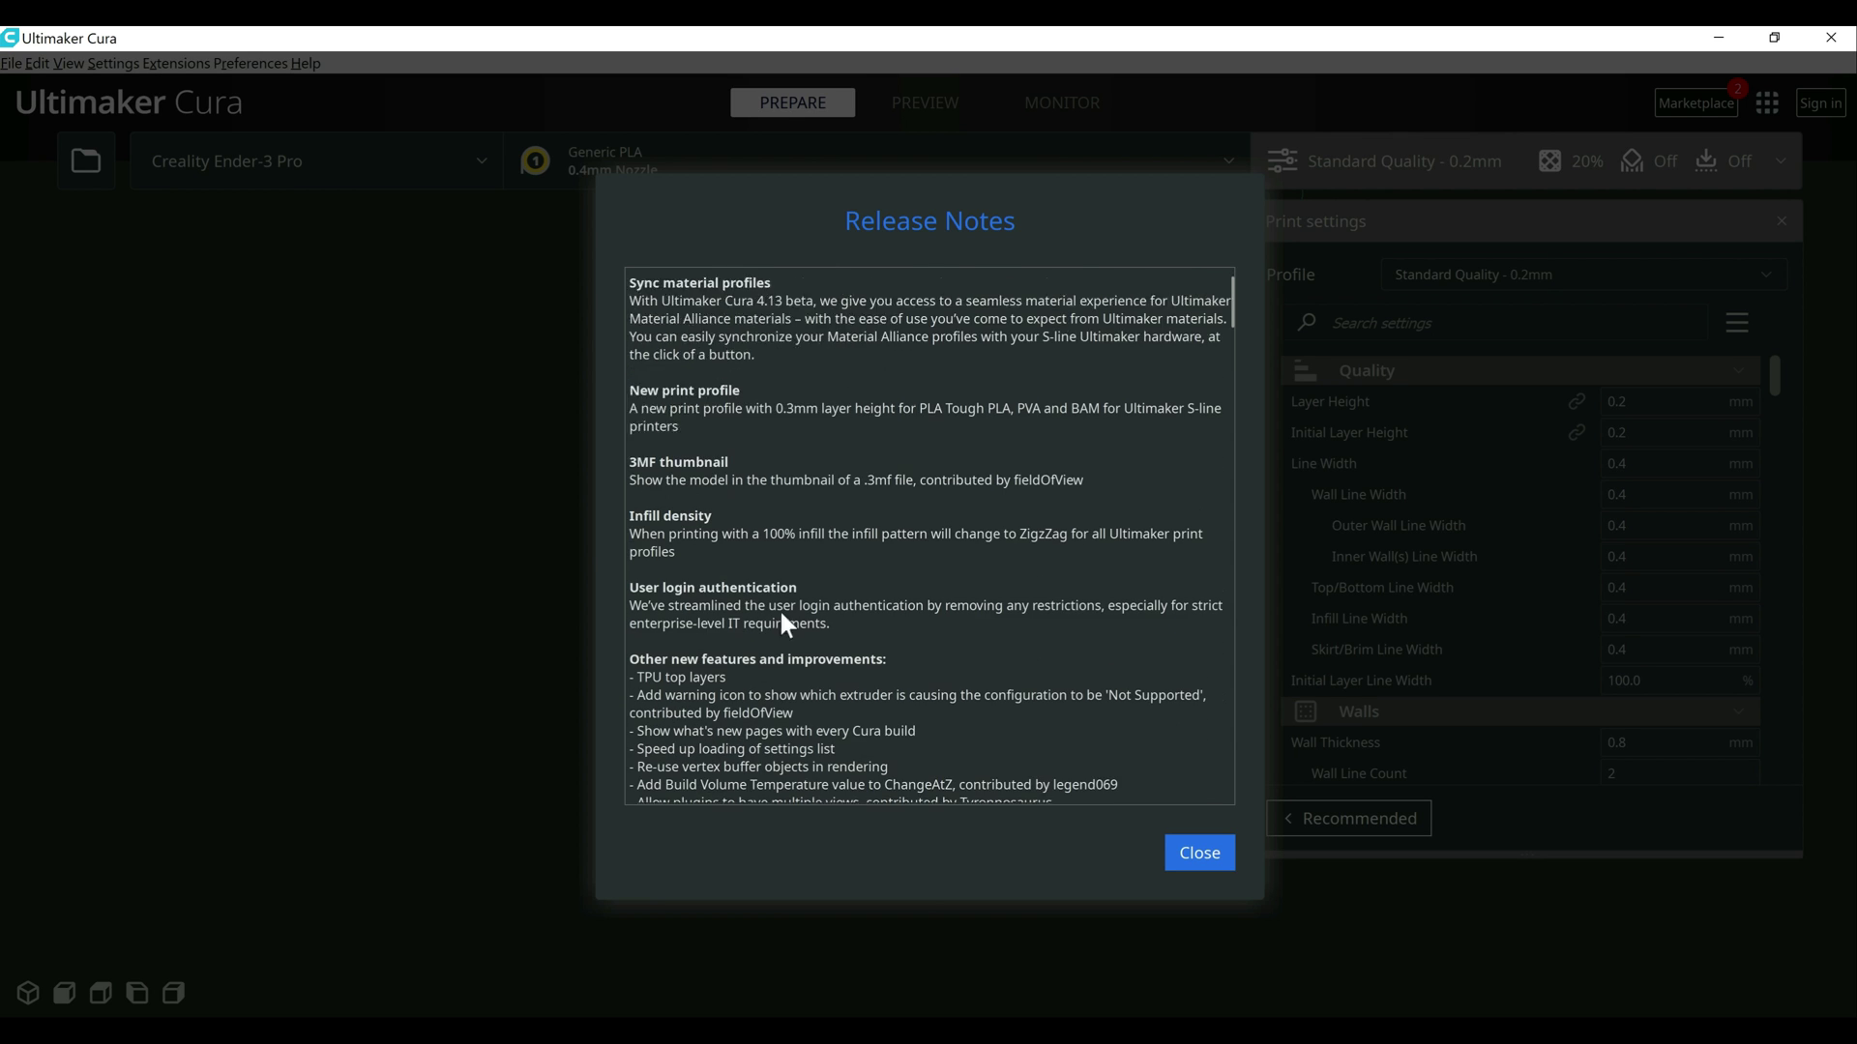
scroll(1060, 638, down, 3)
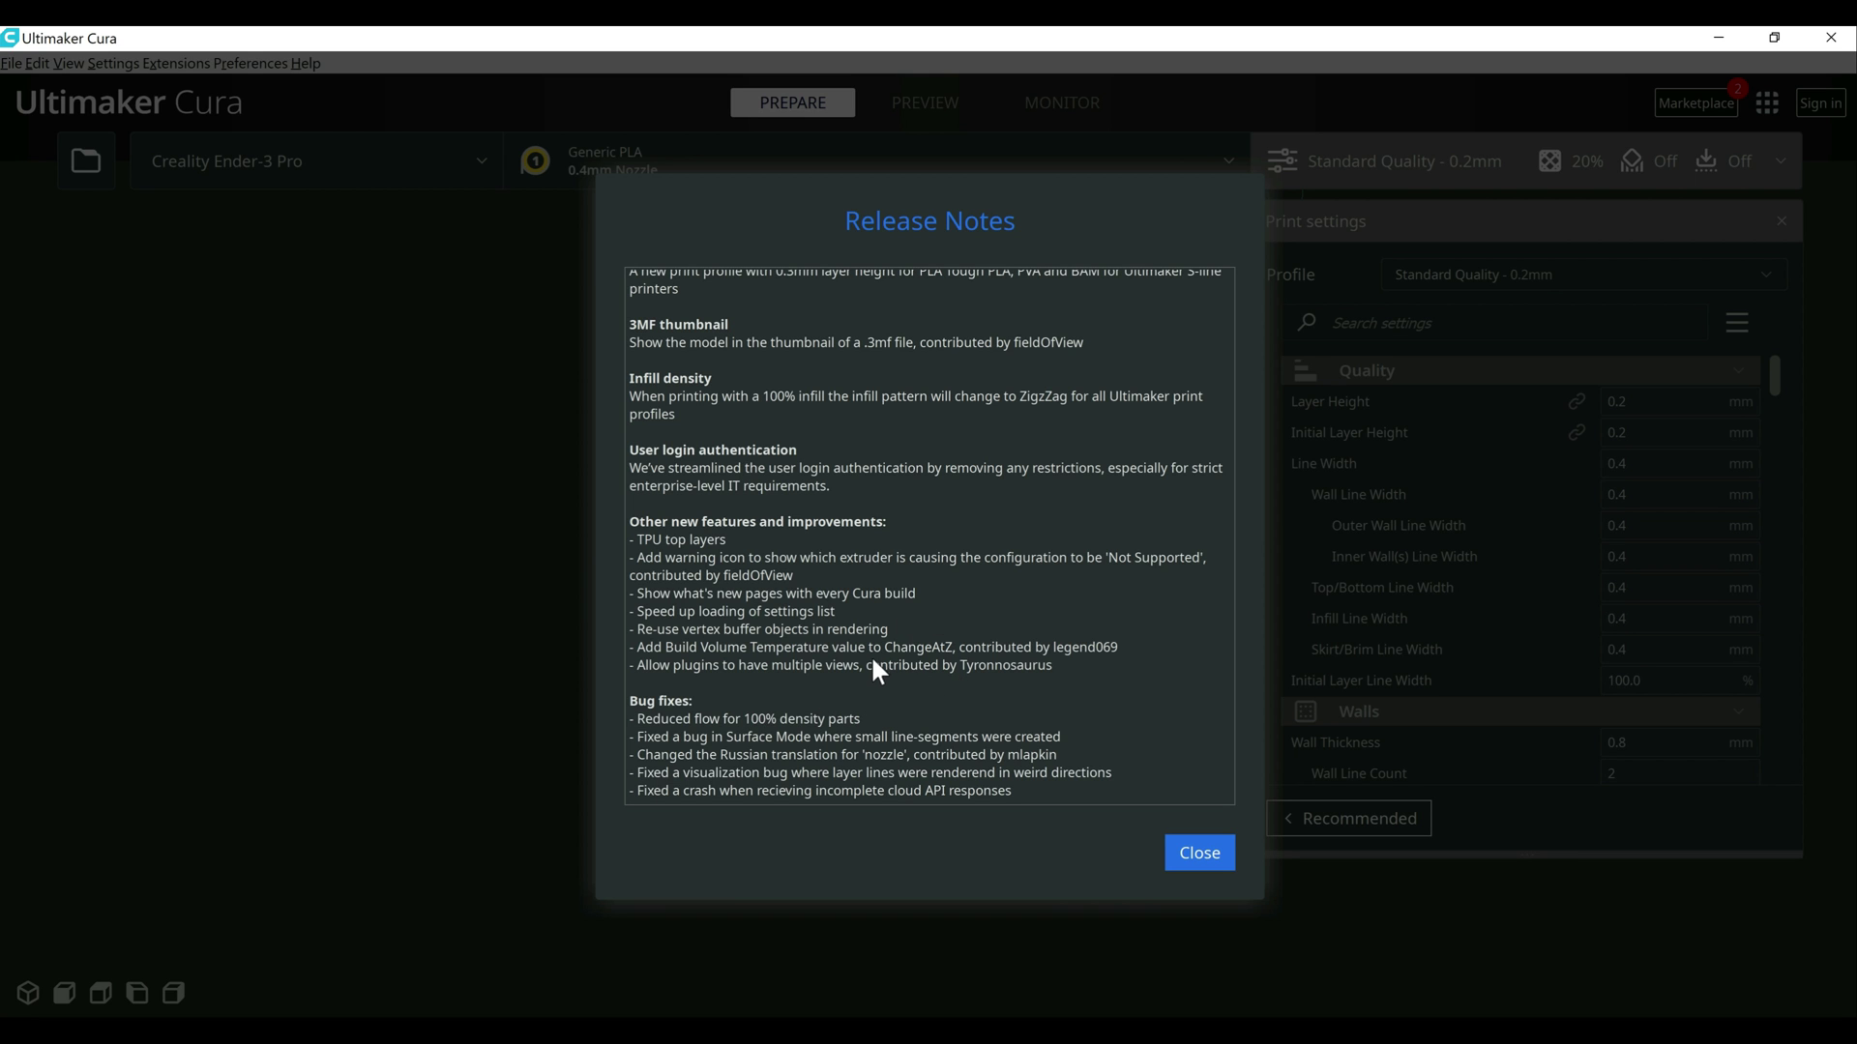
scroll(873, 659, down, 10)
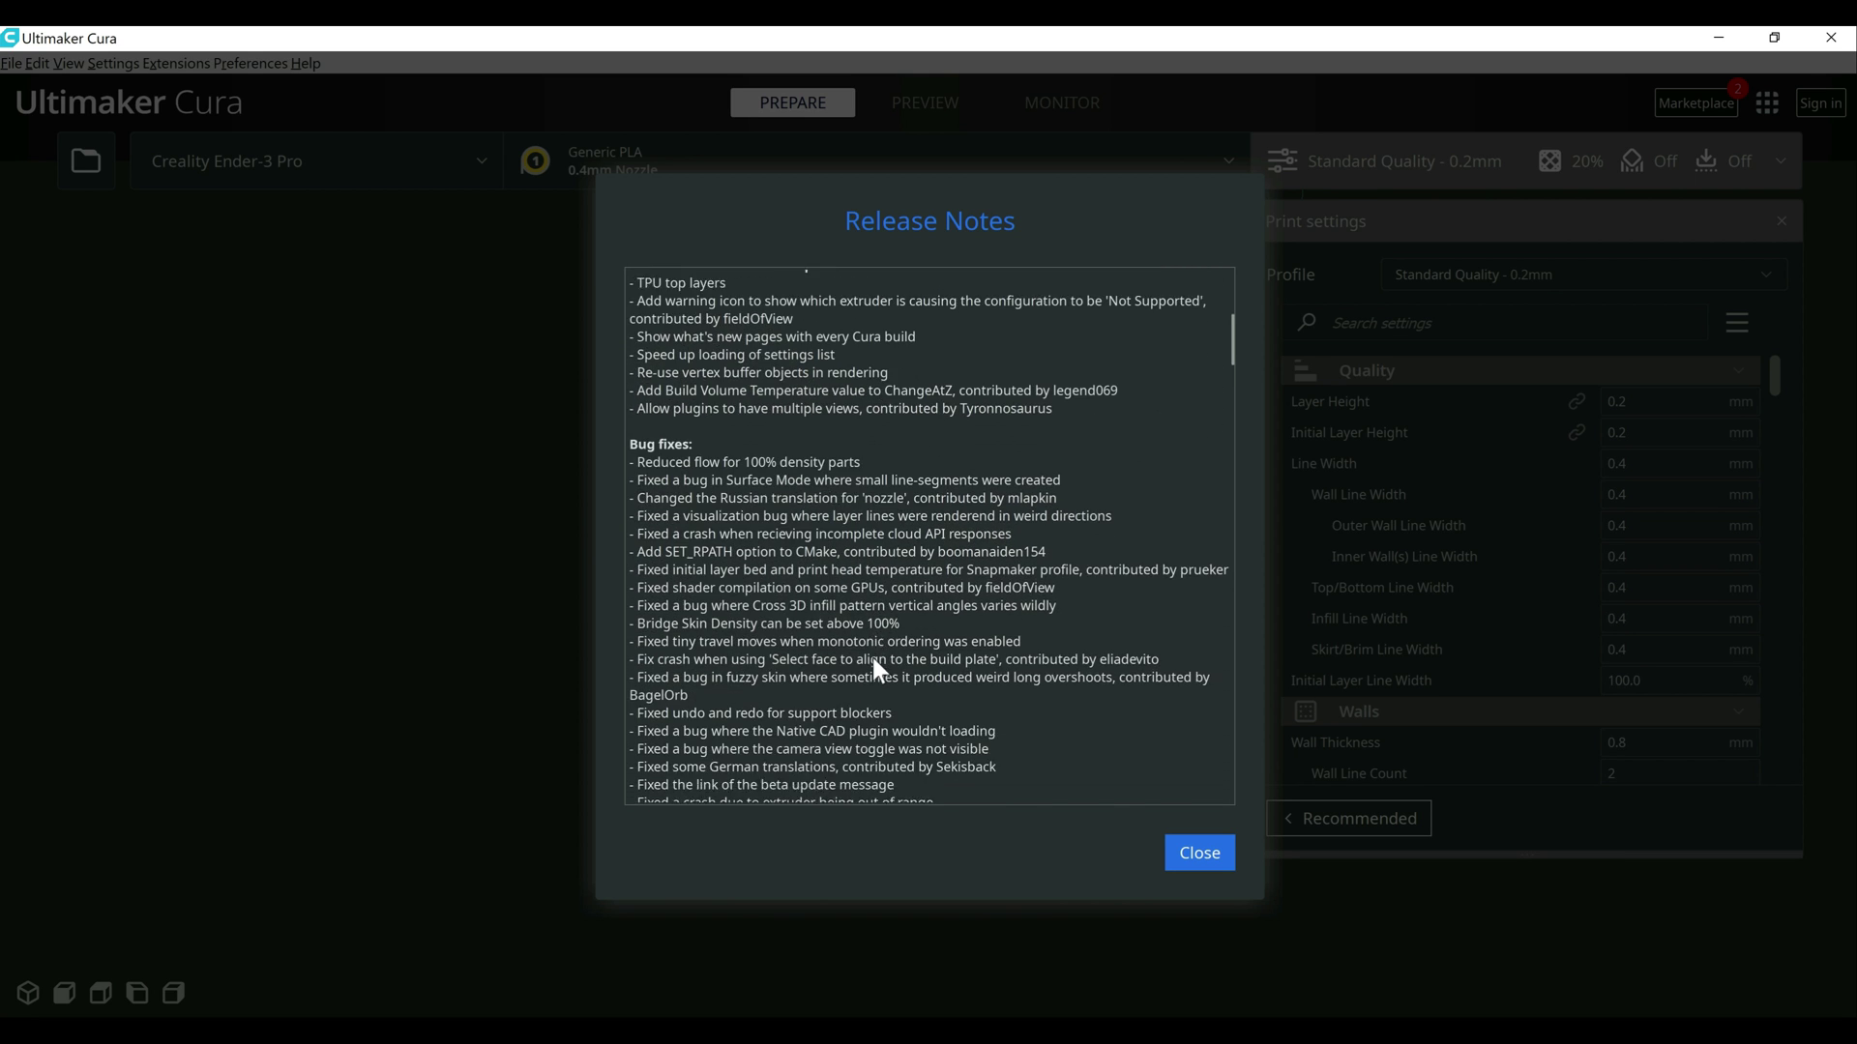
scroll(874, 662, down, 5)
scroll(873, 662, up, 4)
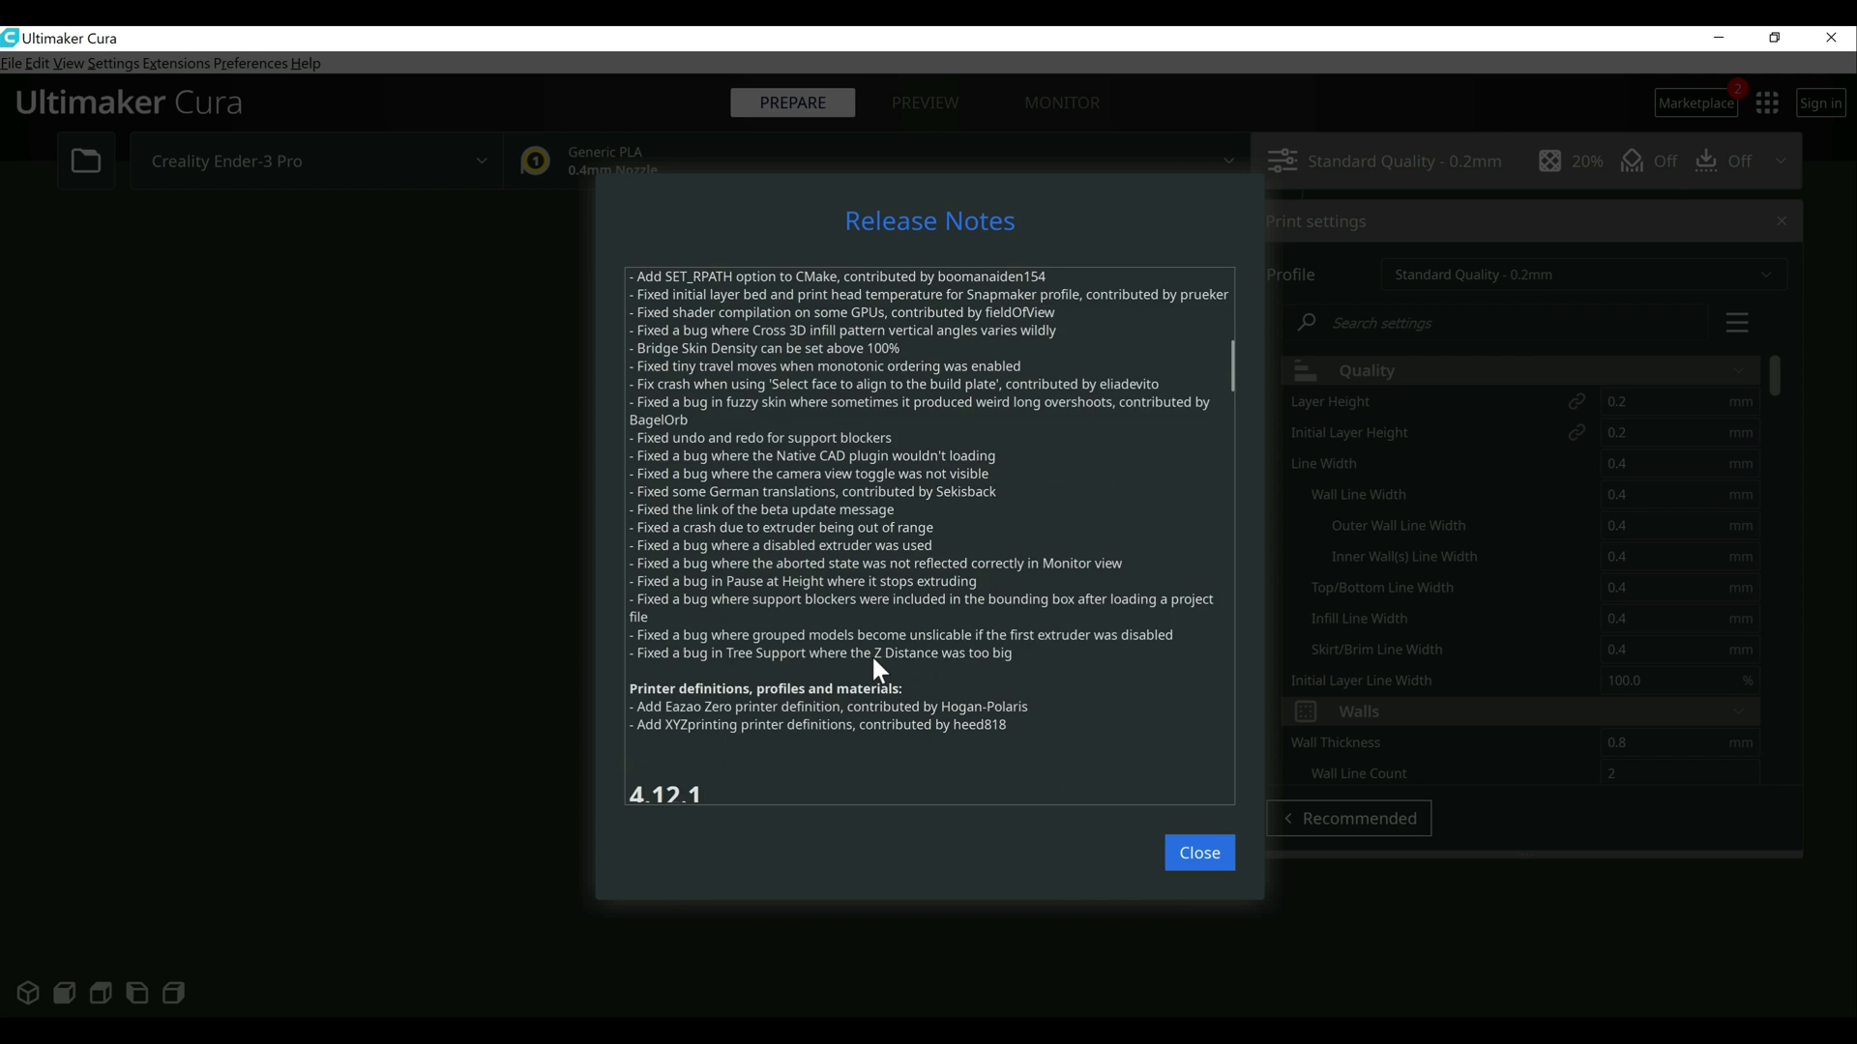
scroll(872, 655, up, 1)
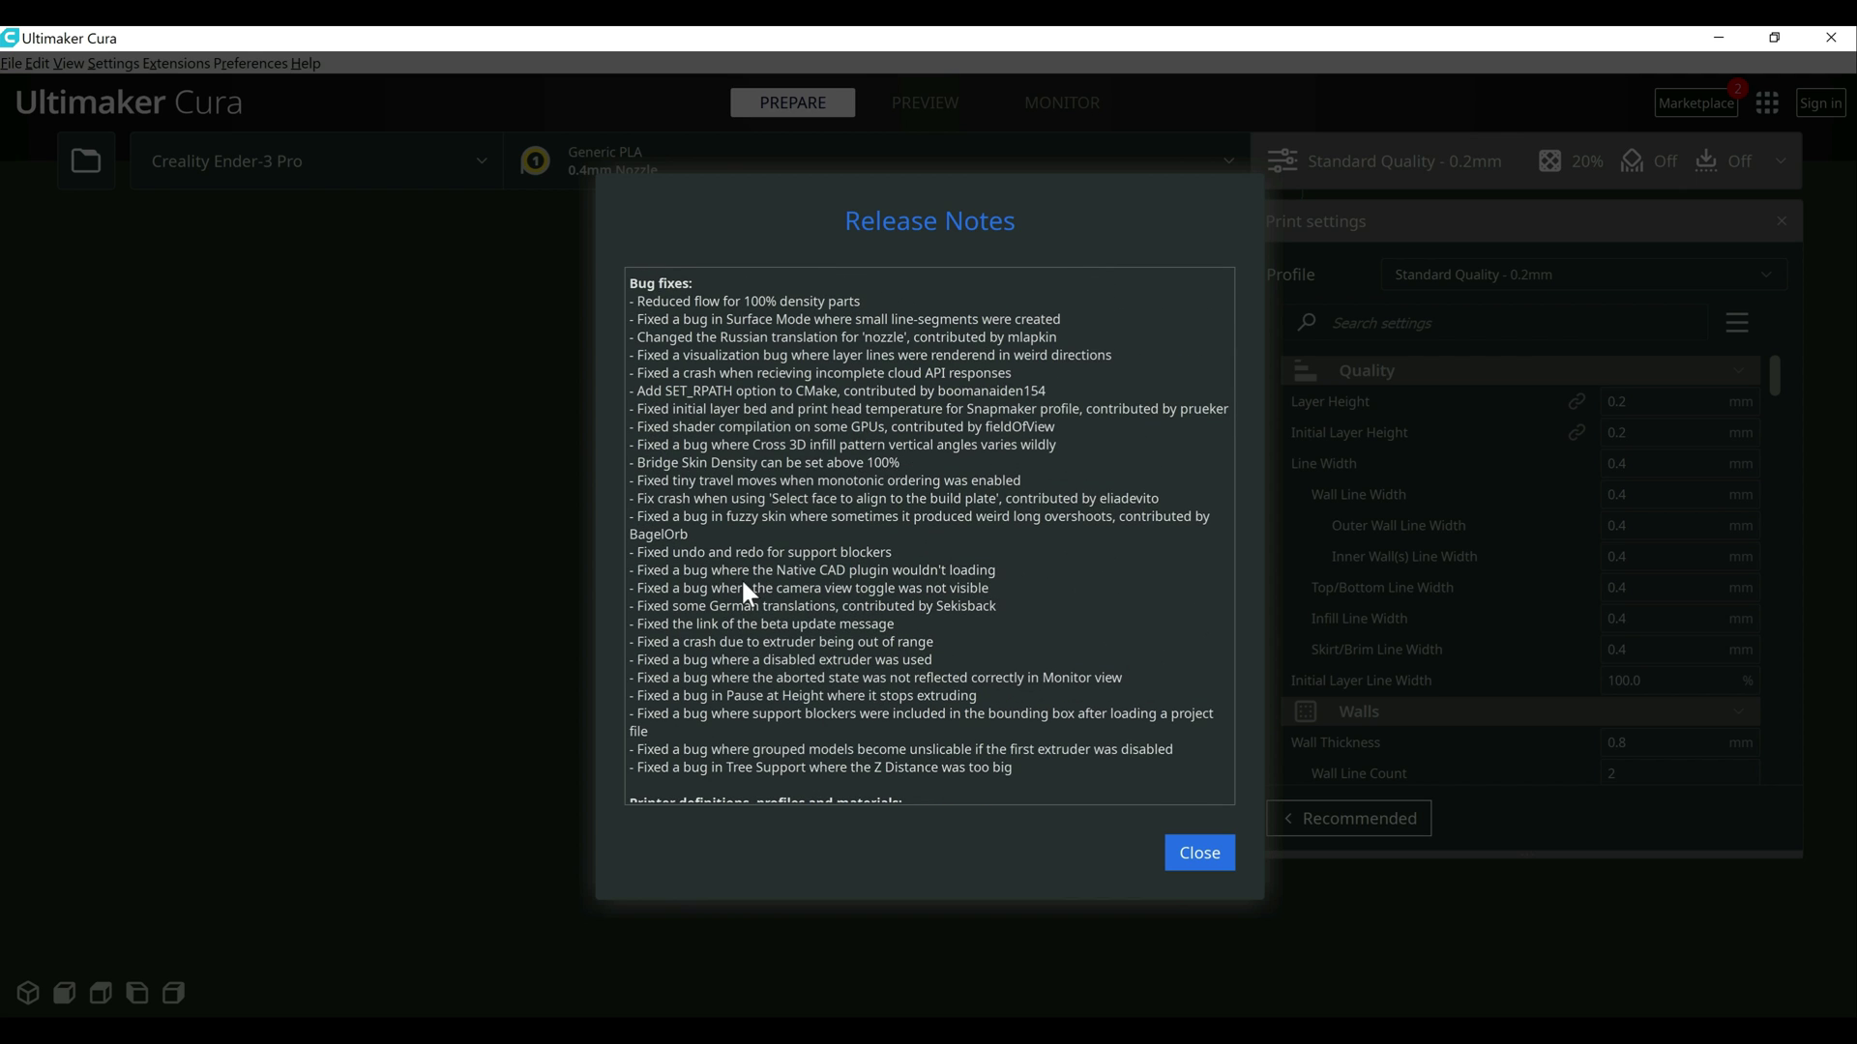
scroll(867, 533, up, 4)
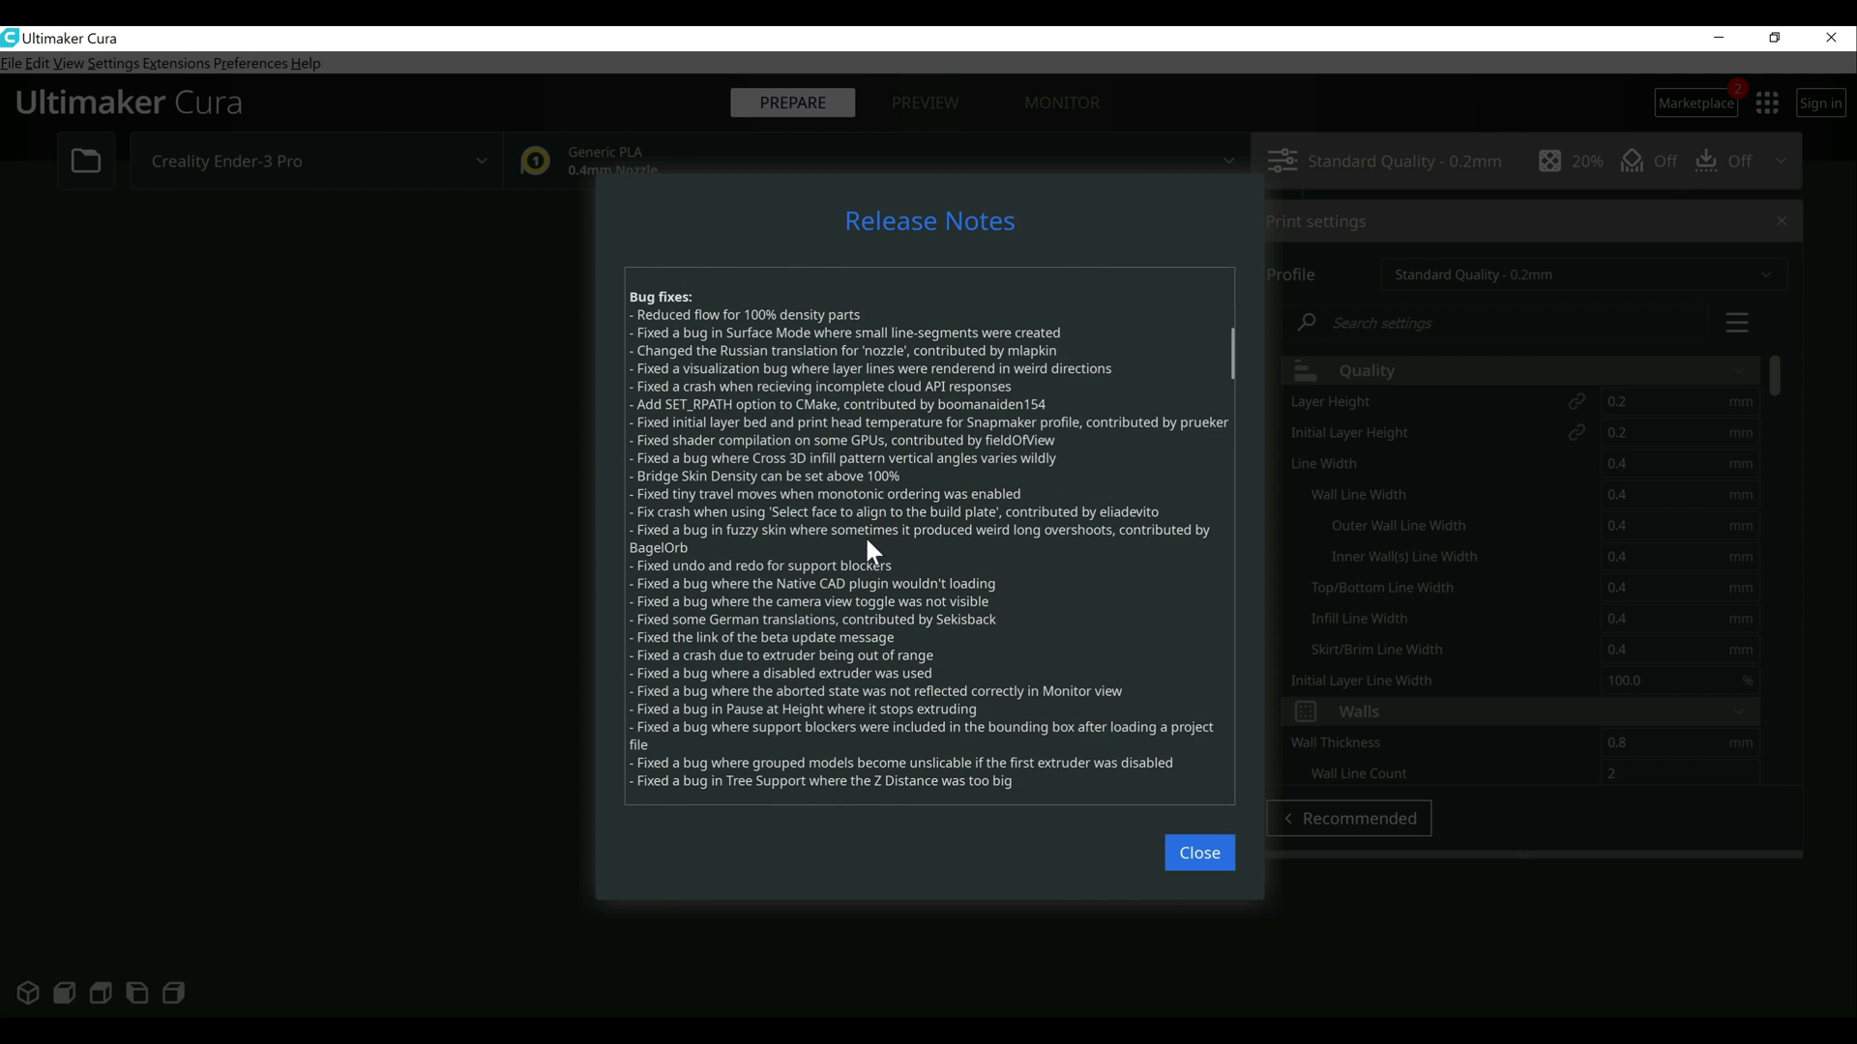
- Close the release notes and dismiss the non-watertight mesh warning
click(1209, 855)
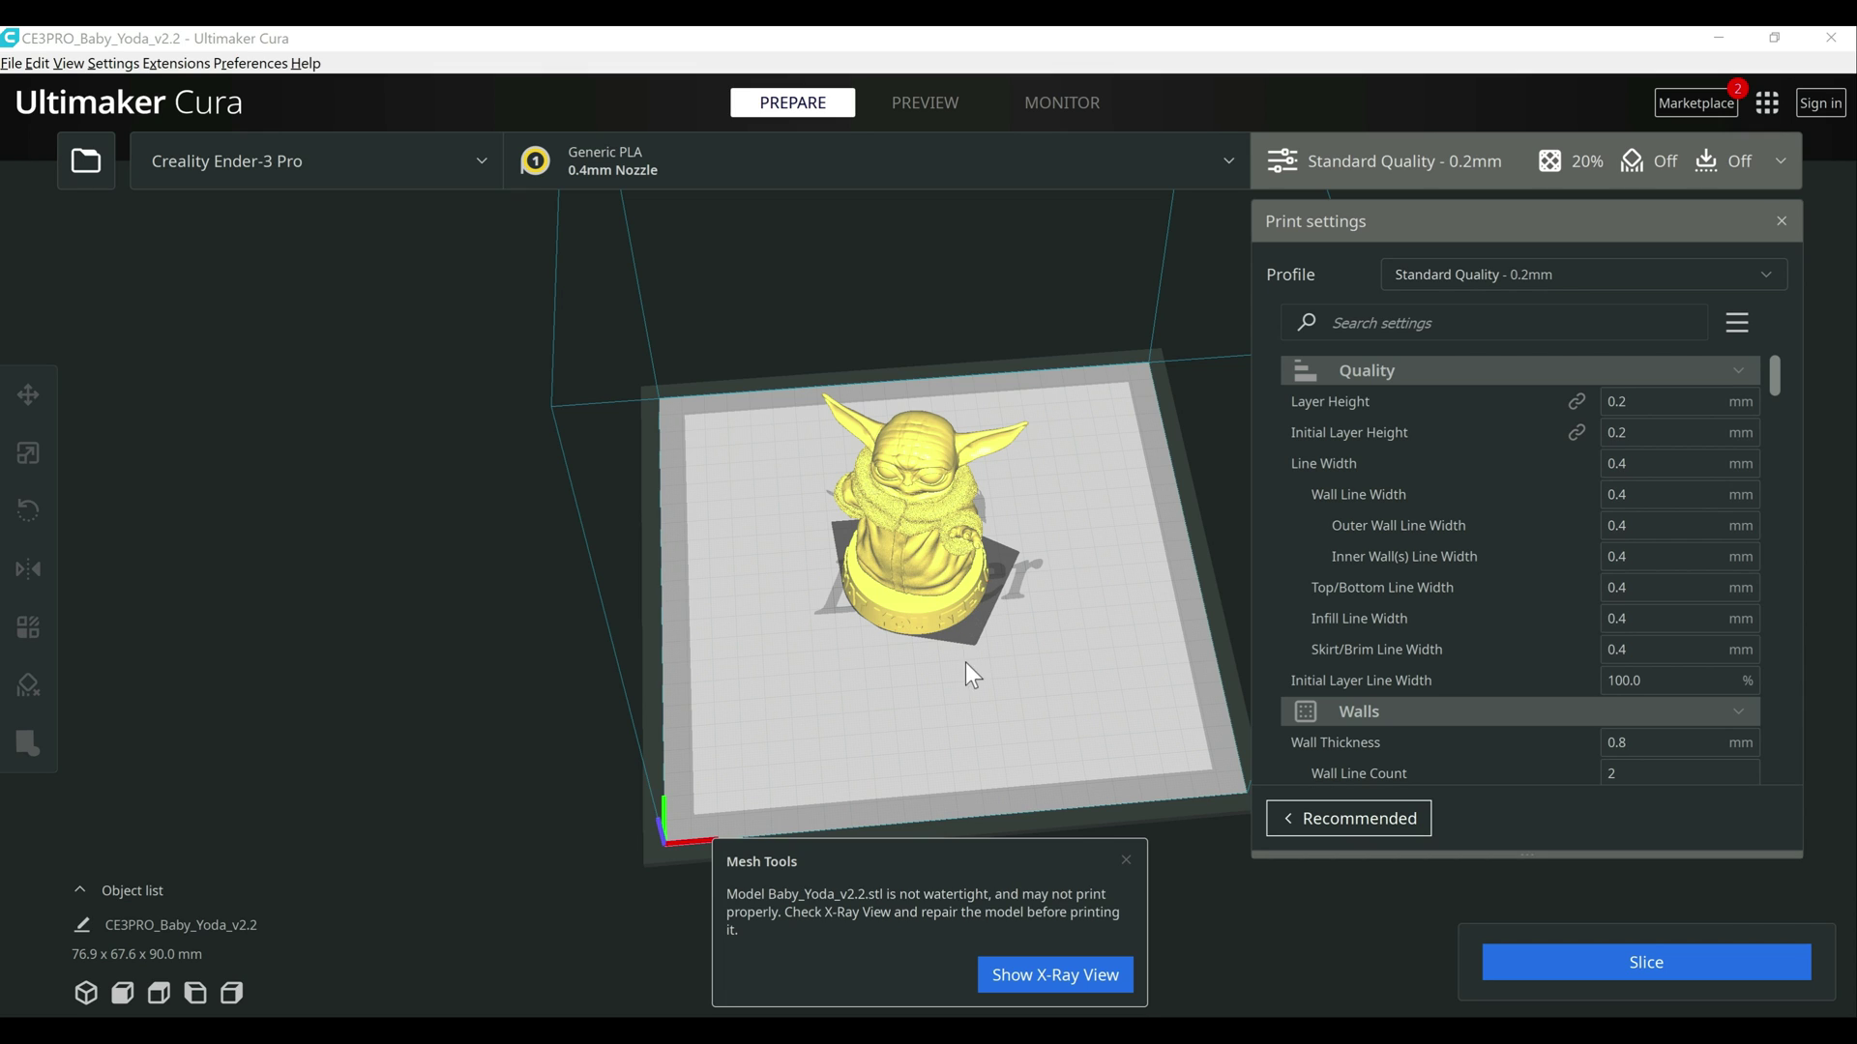
click(1125, 862)
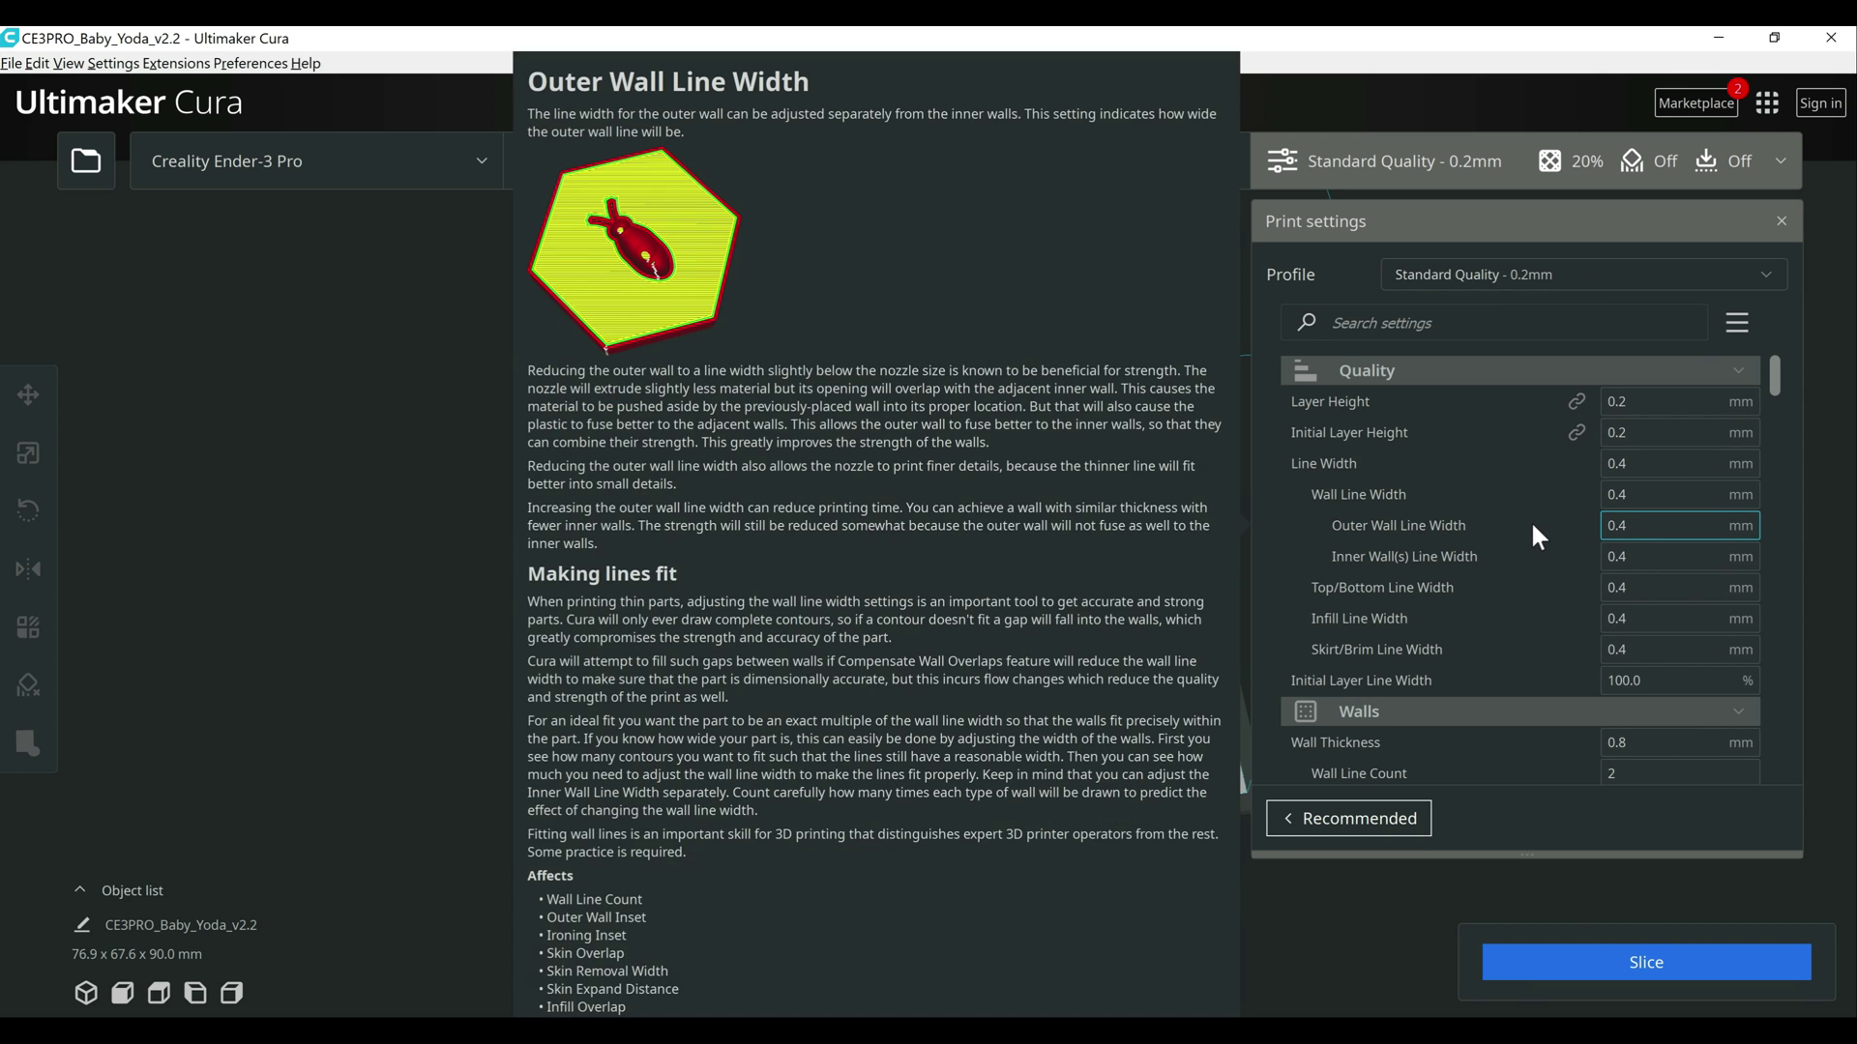
- Slice the Baby Yoda at 20% infill (6 hours 25 minutes, 48g), then scroll the settings to Infill
click(1635, 964)
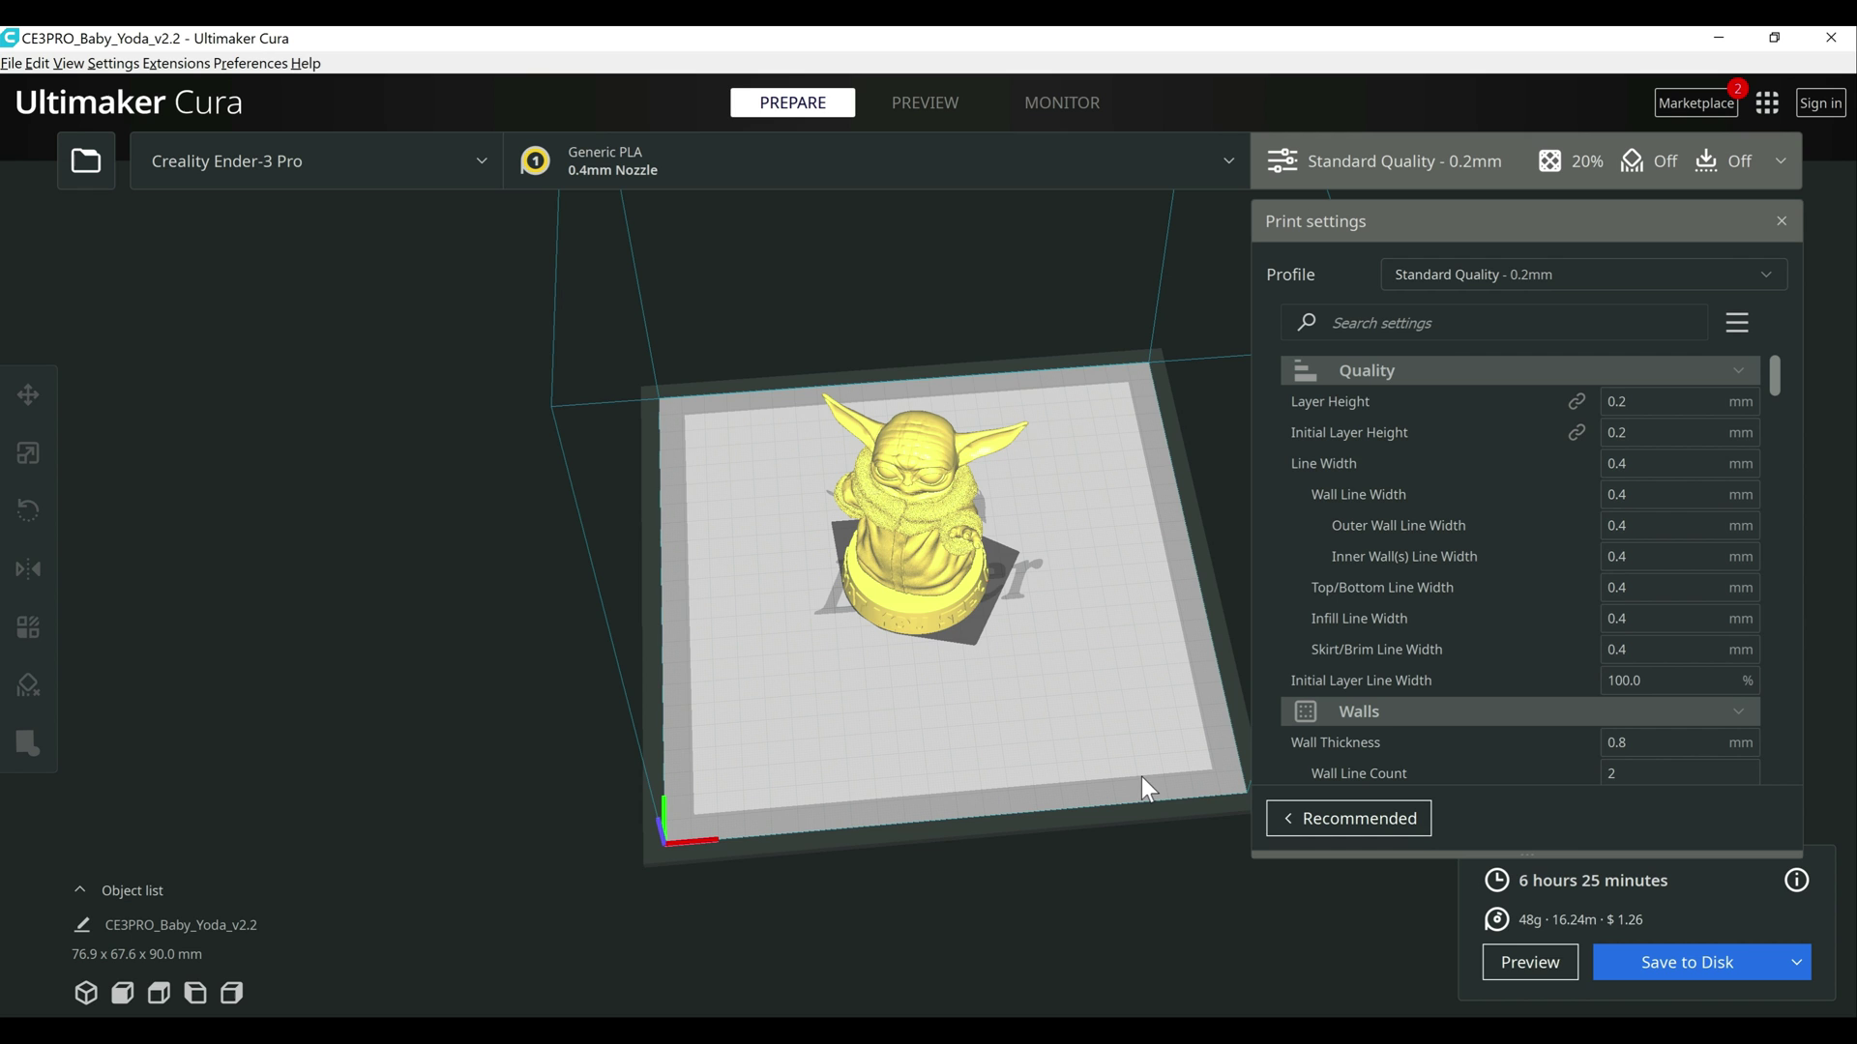
scroll(1568, 592, down, 10)
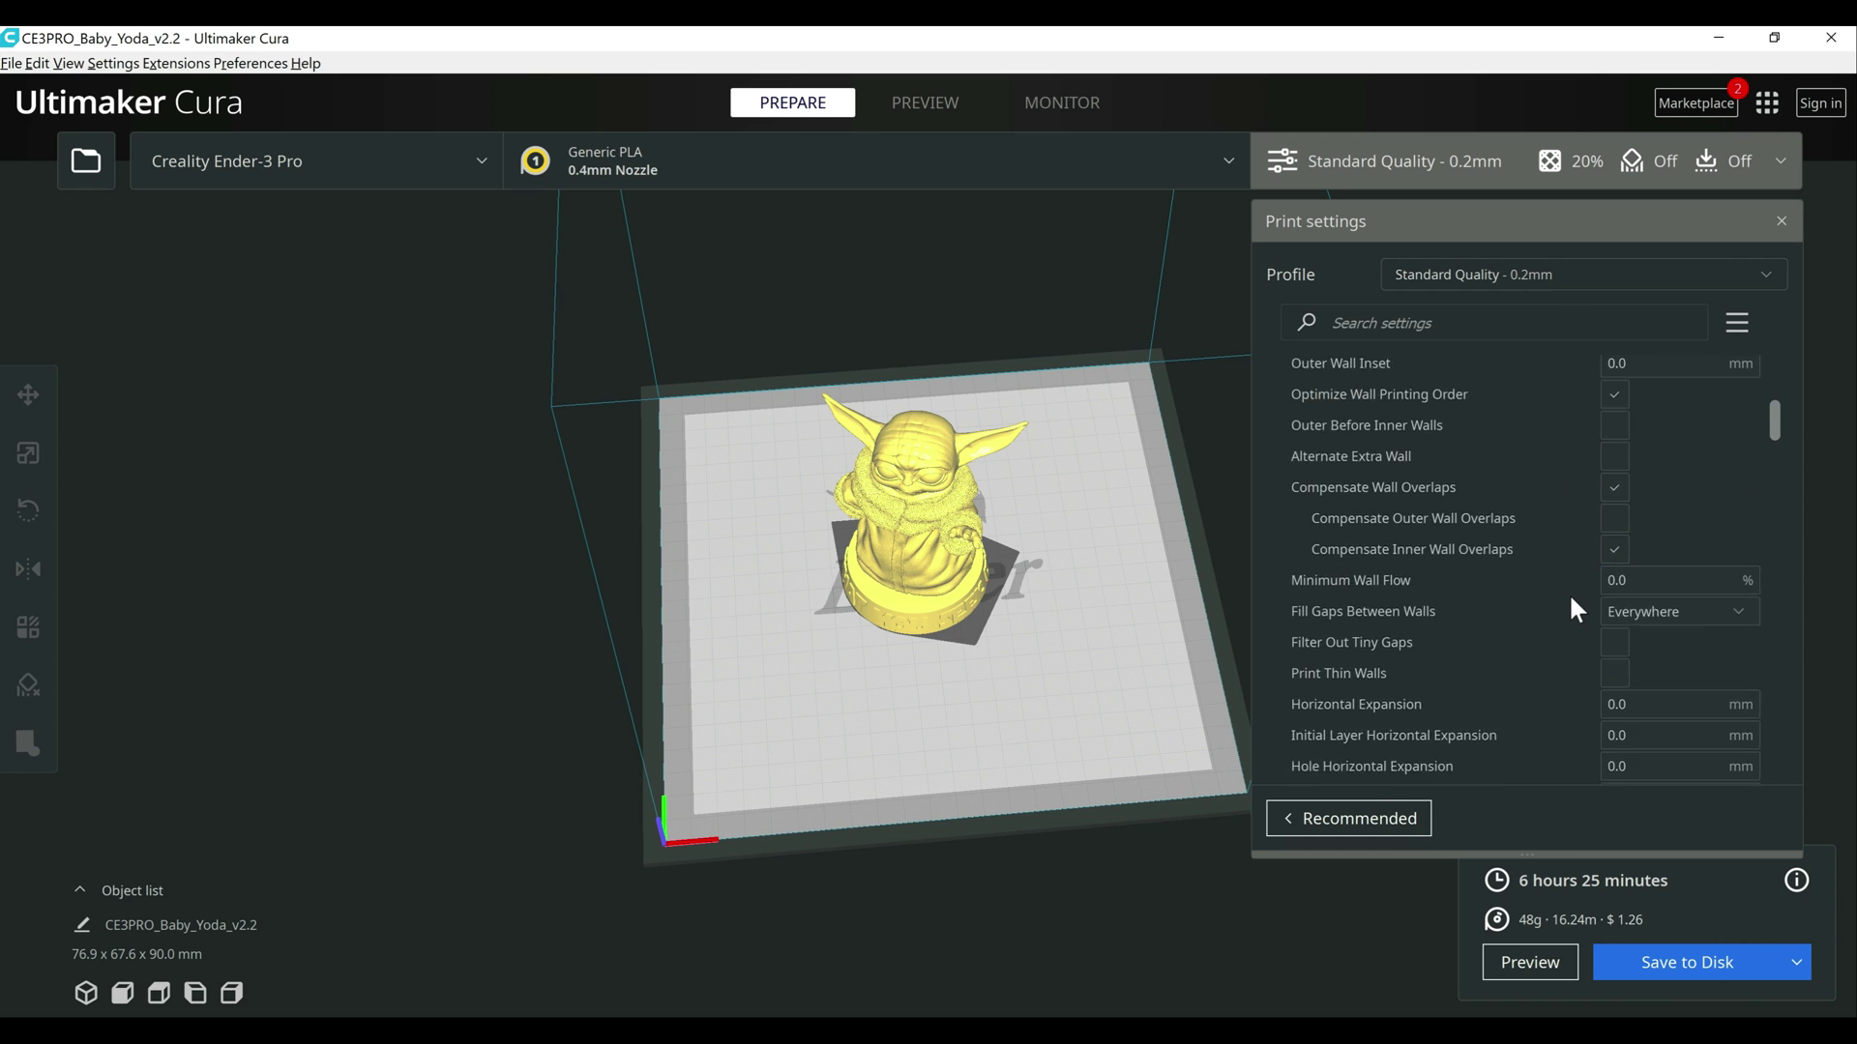
scroll(1568, 603, down, 10)
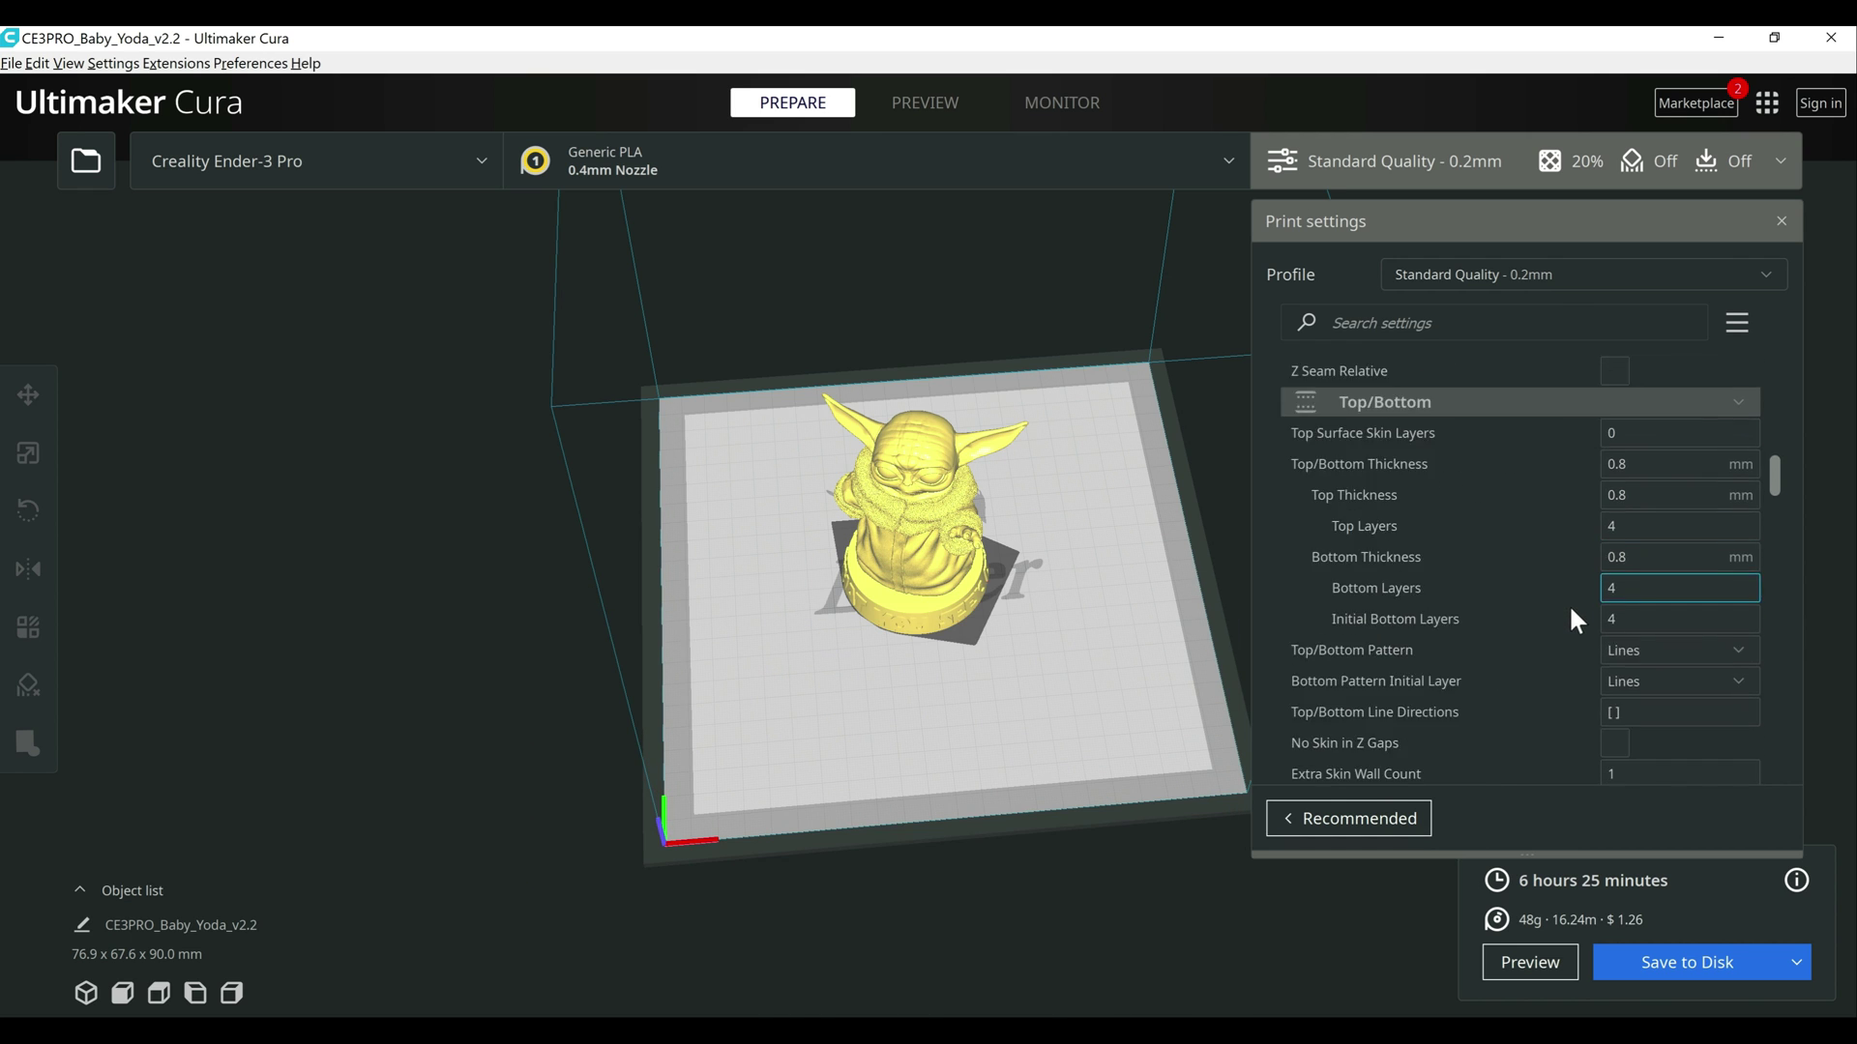
scroll(1566, 604, down, 1)
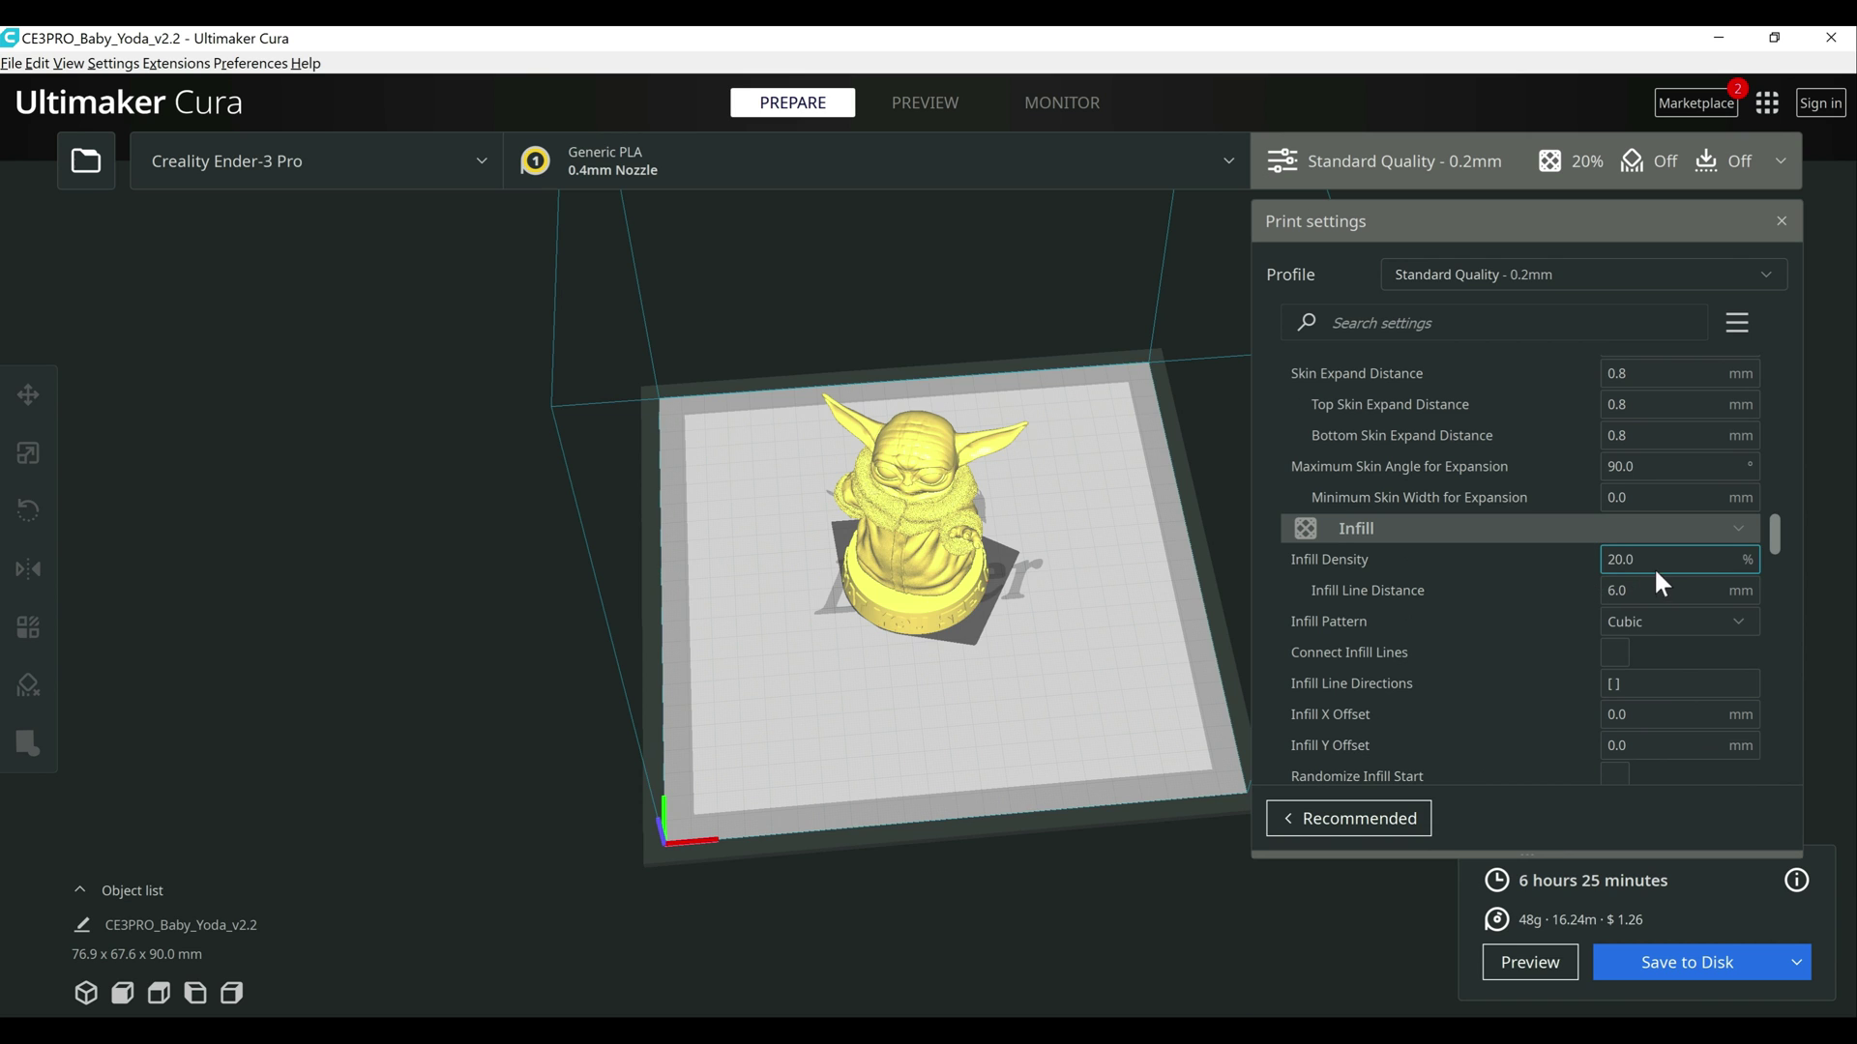
- Enter 80 in the Infill Density field and re-slice, giving a 6 hours 35 minutes estimate
drag(1636, 559, 1606, 559)
text(80)
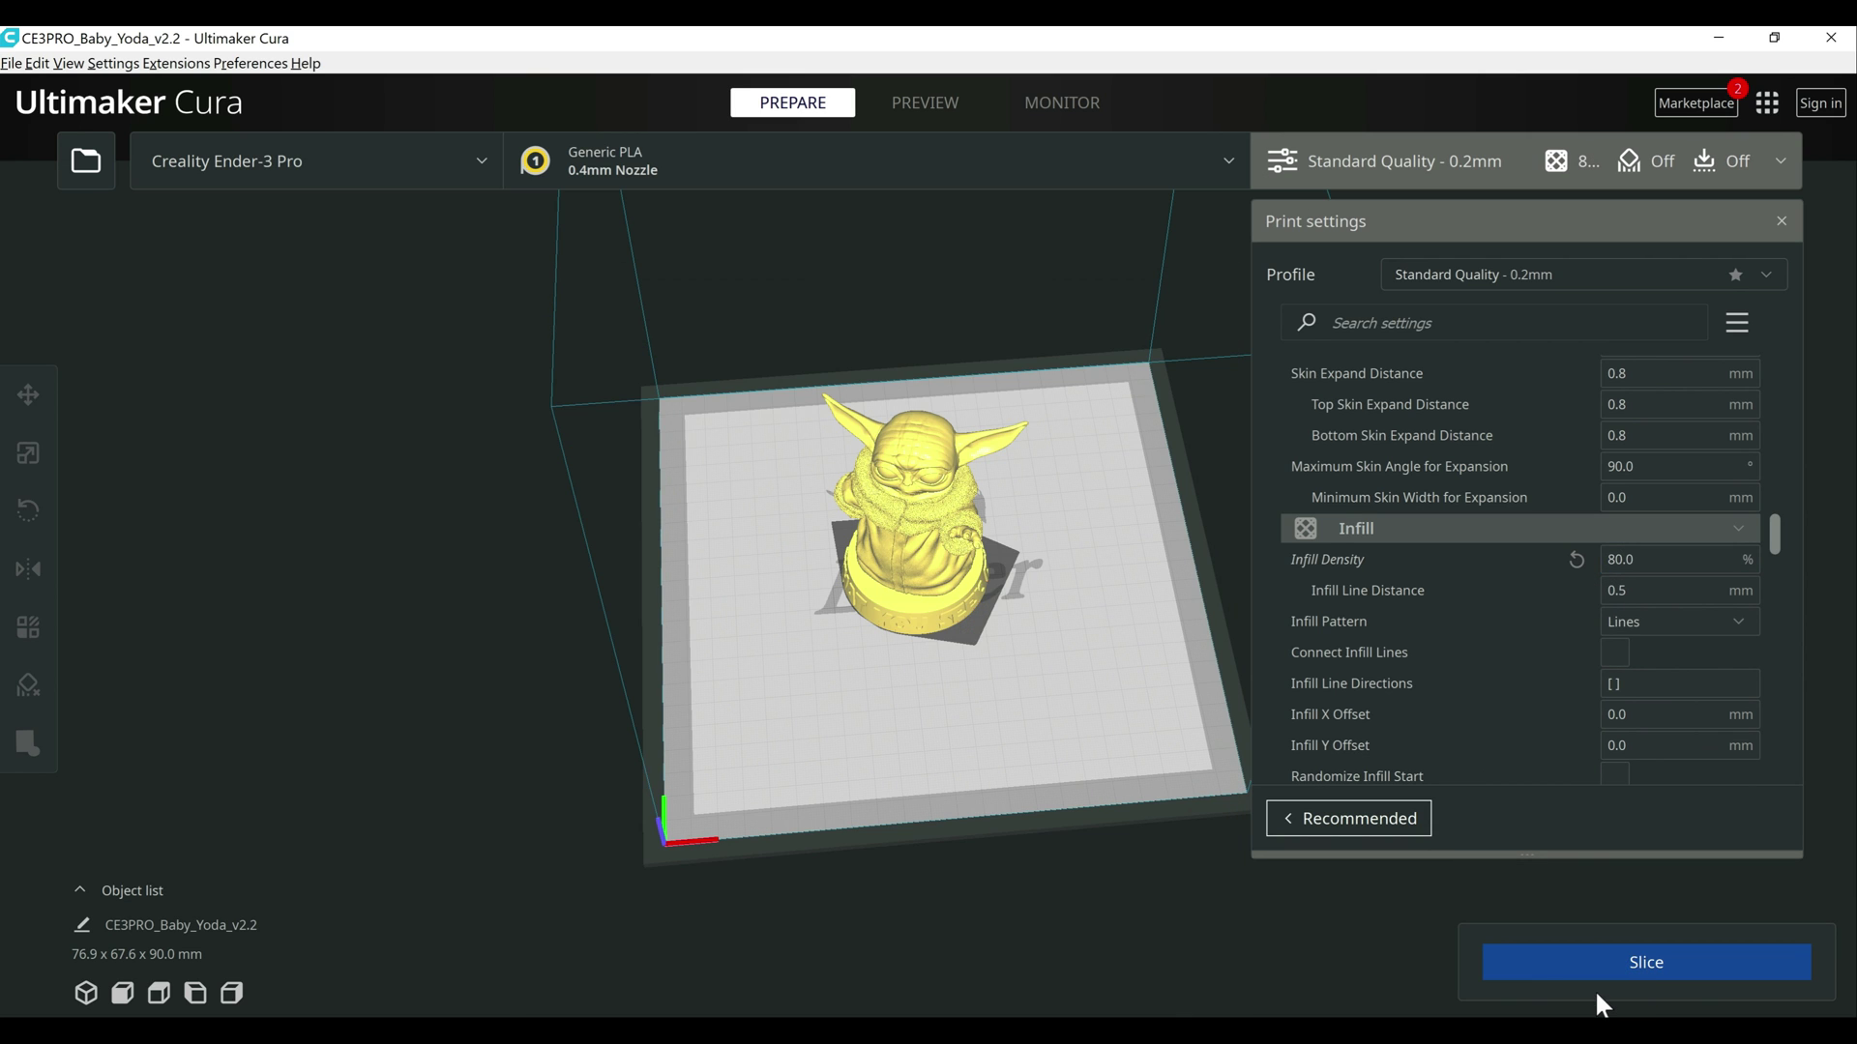
click(1590, 975)
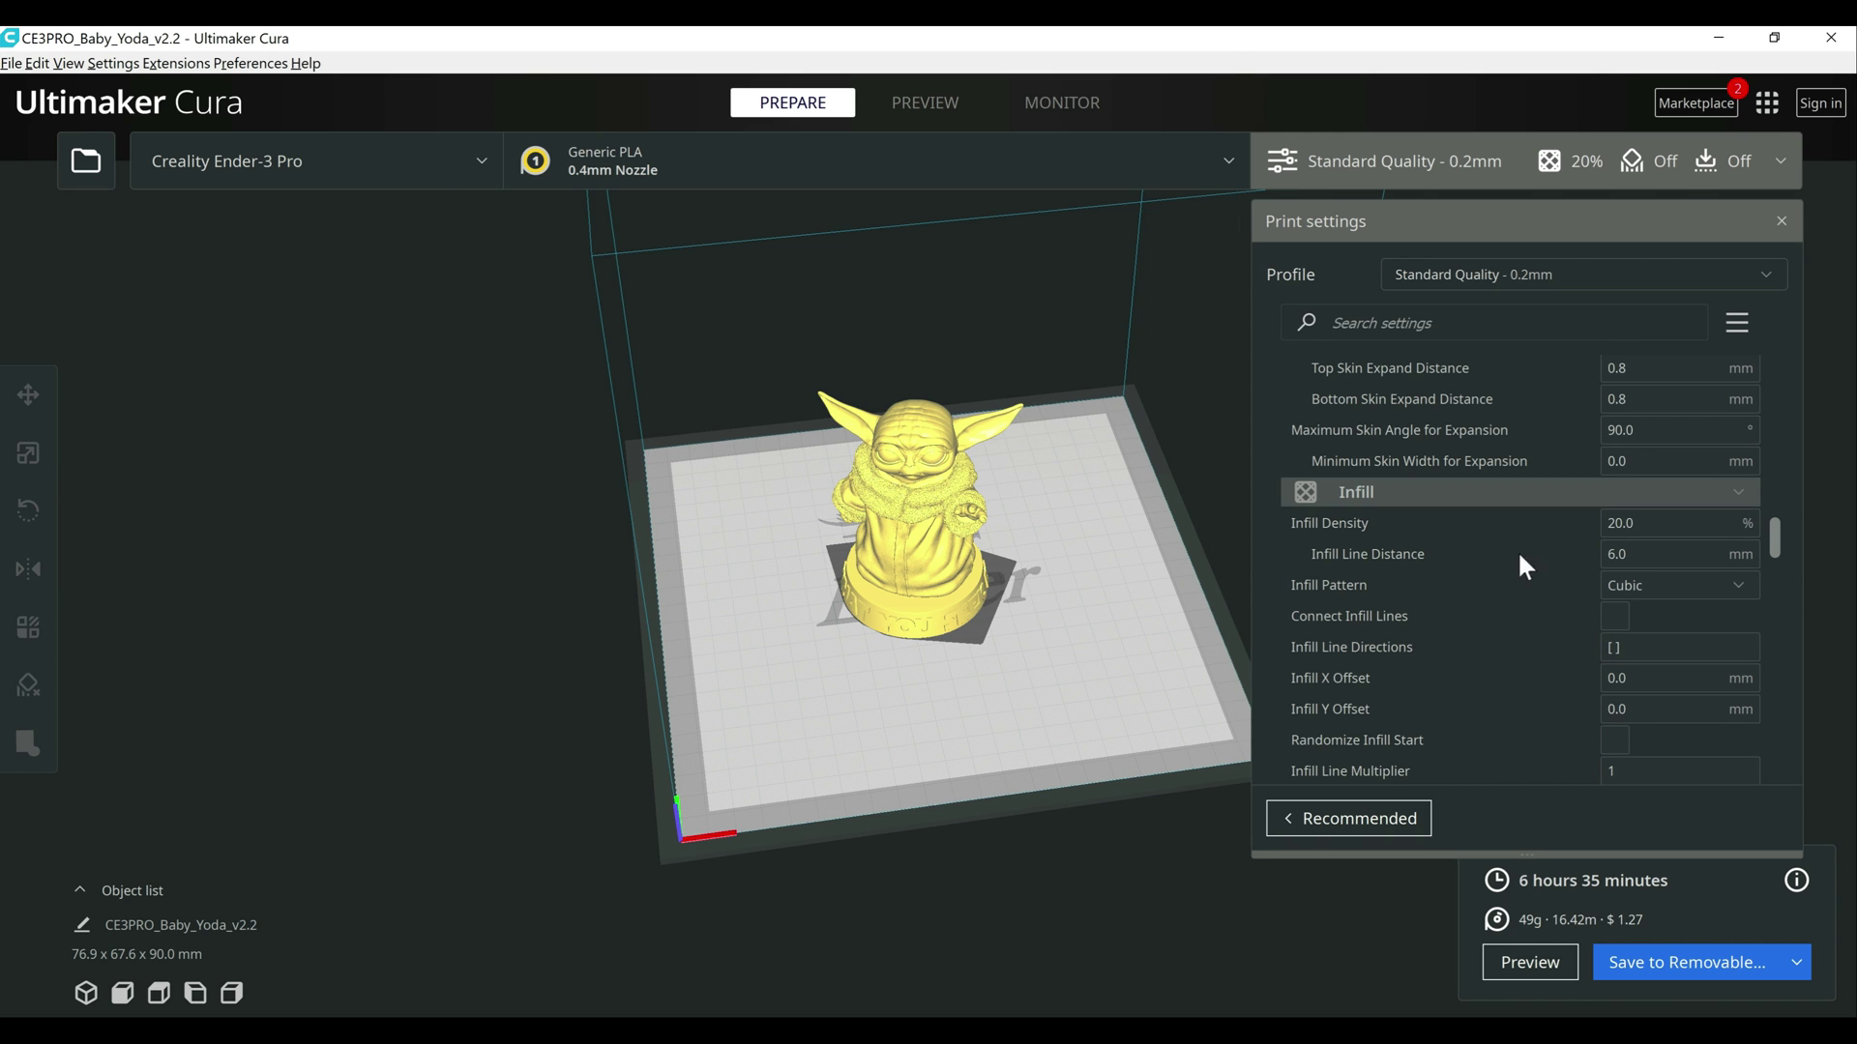
- Replace Infill Density 20.0 with 80 and re-slice: 12 hours 14 minutes, 130g of filament
mouse_move(1490, 634)
click(1636, 524)
text(80)
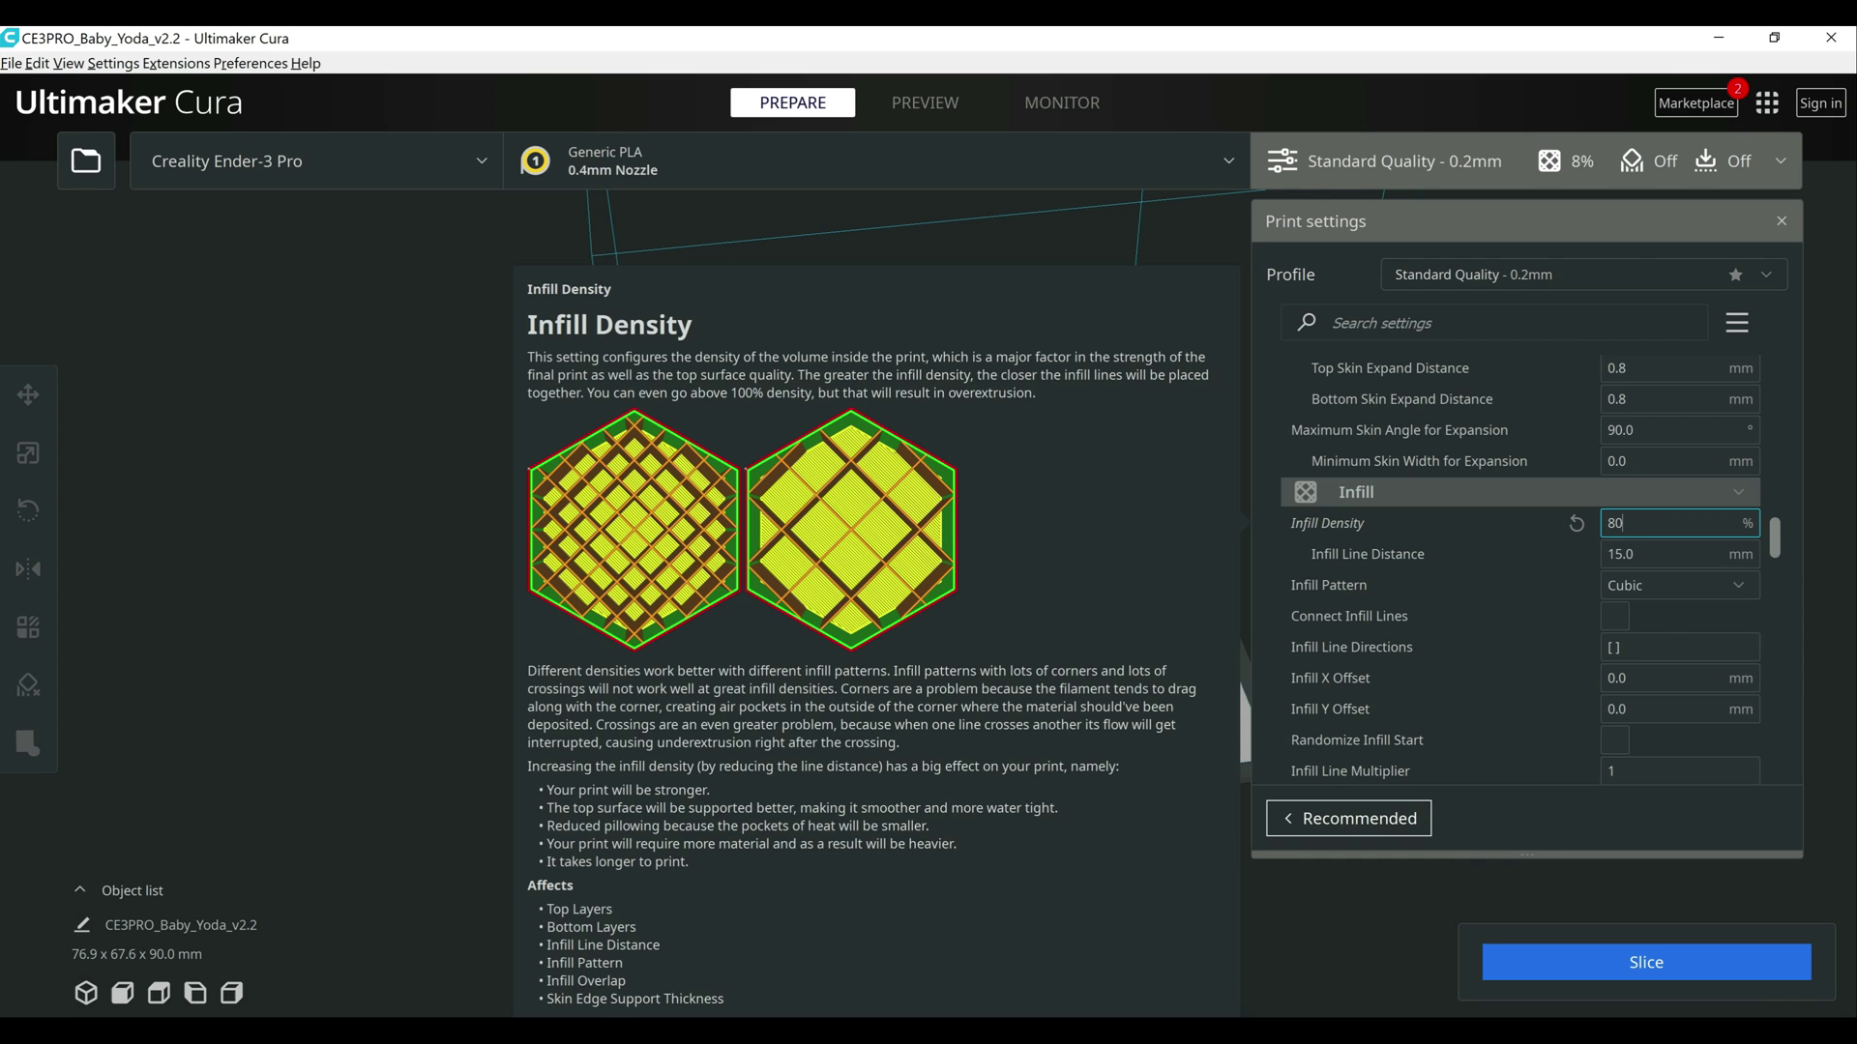
click(1667, 954)
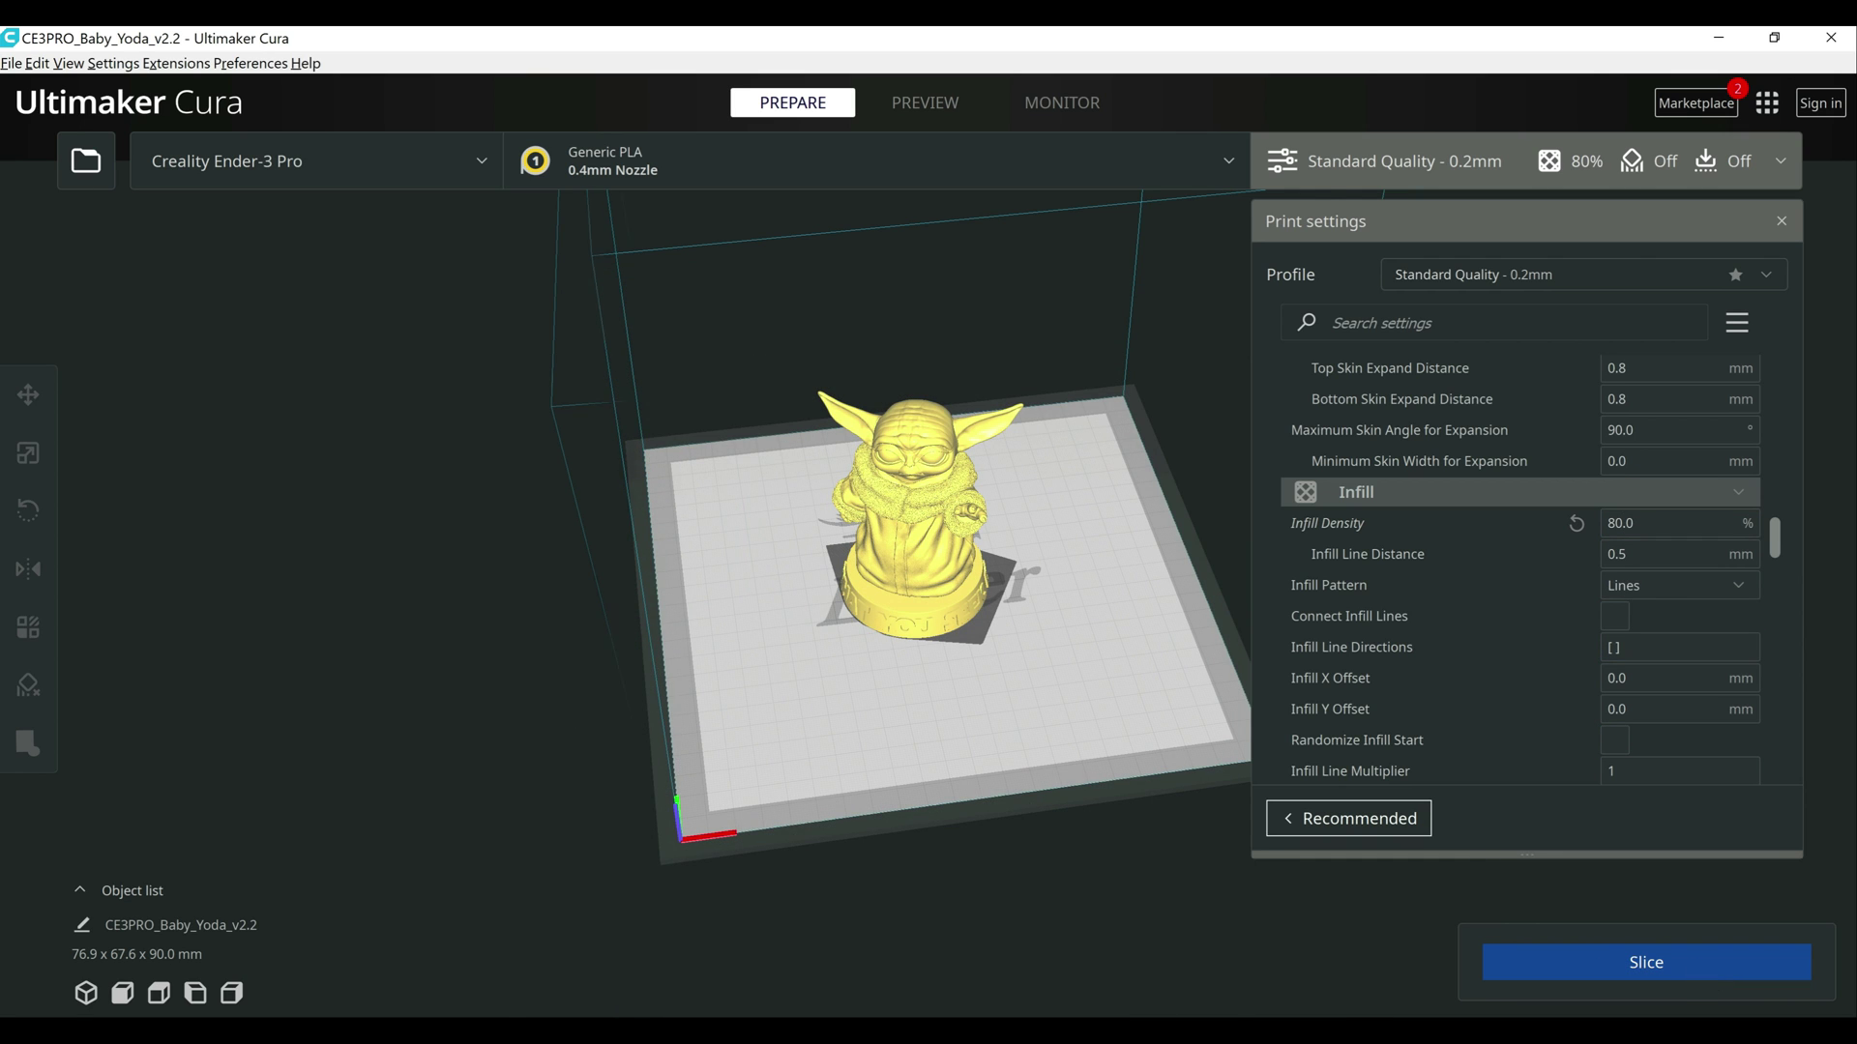
right_drag(1063, 600, 1063, 551)
scroll(1447, 576, up, 1)
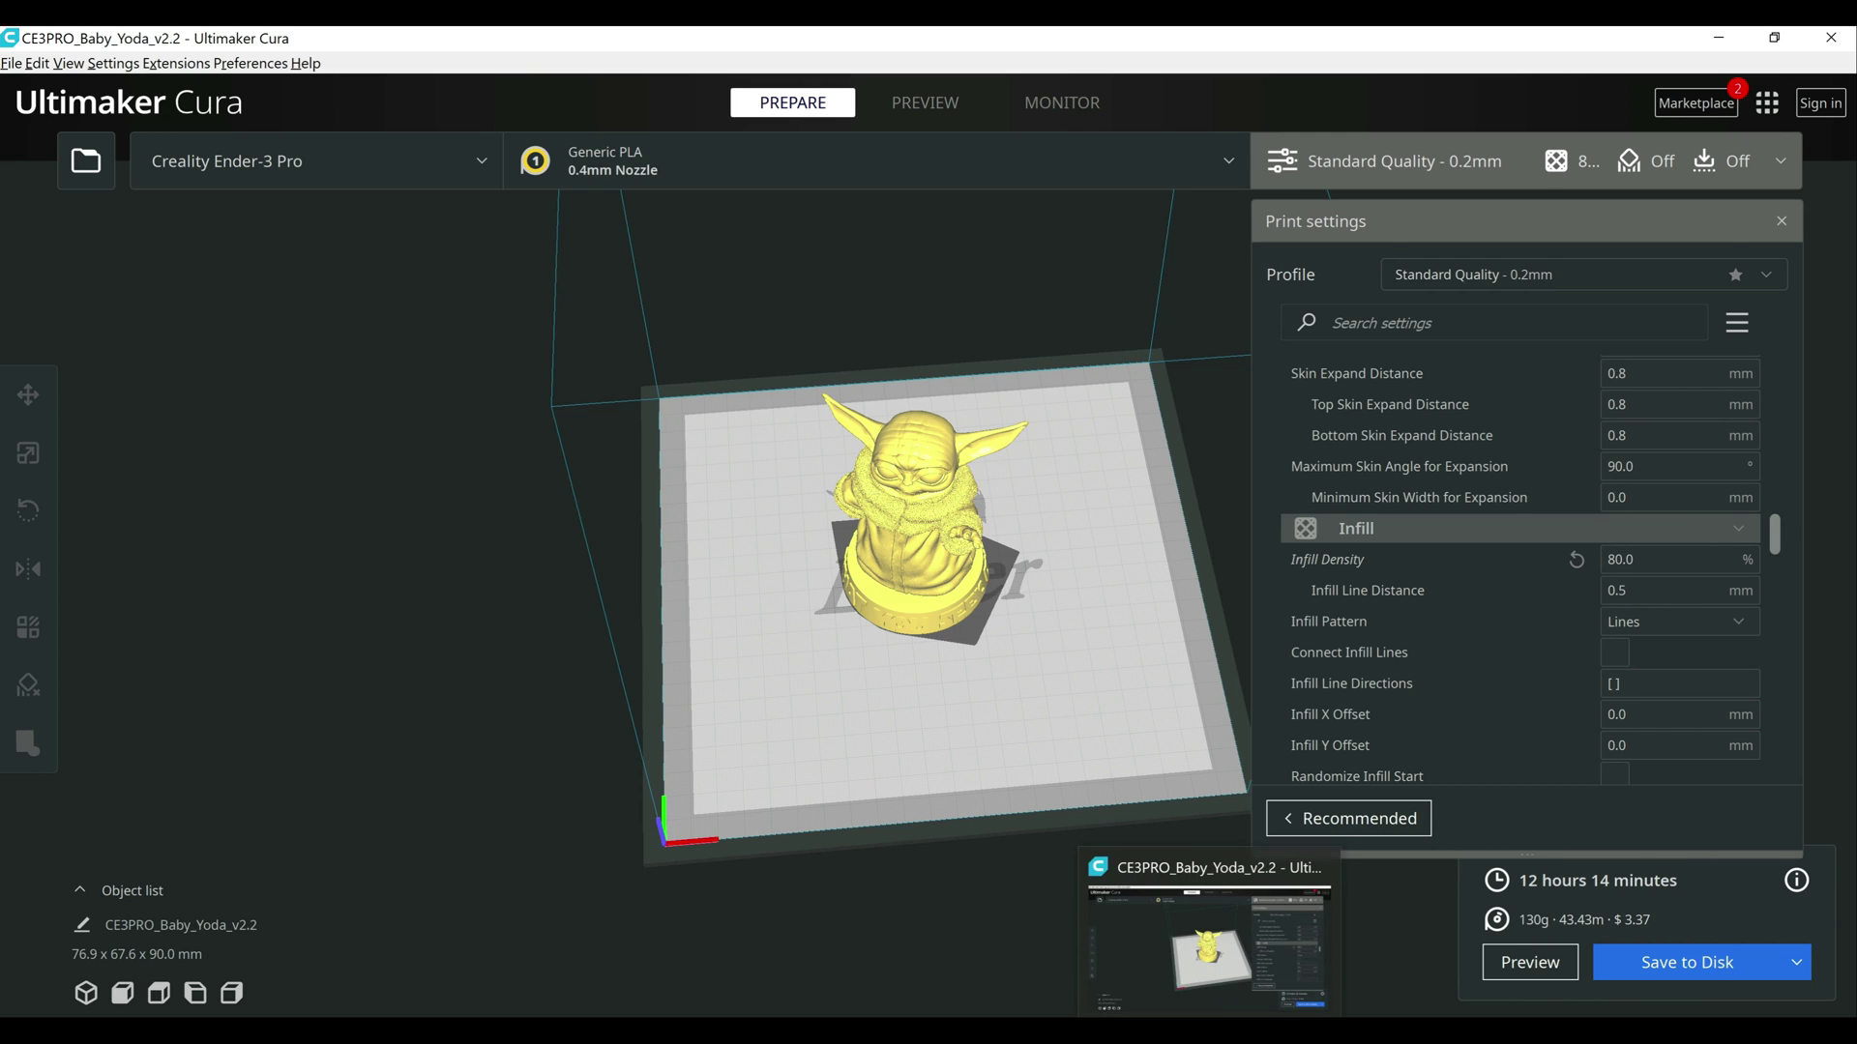
- Bring the Cura window back into focus
click(1258, 943)
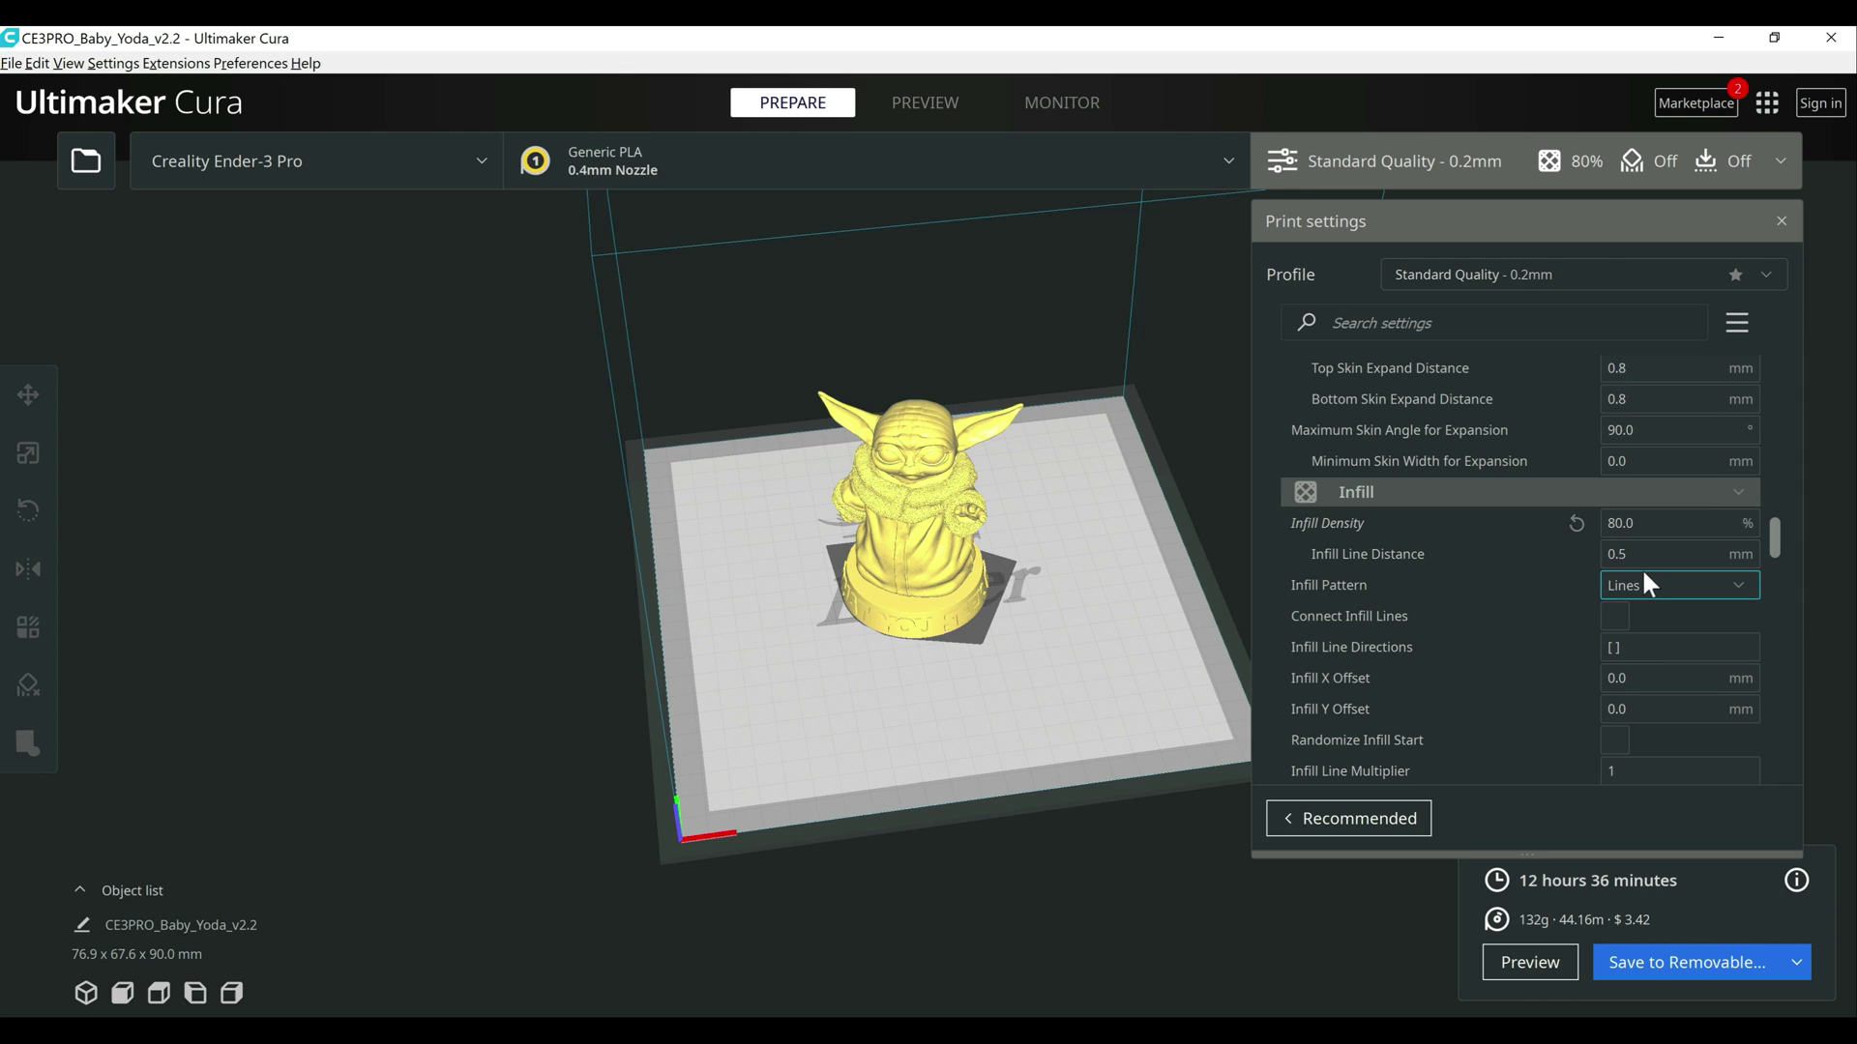